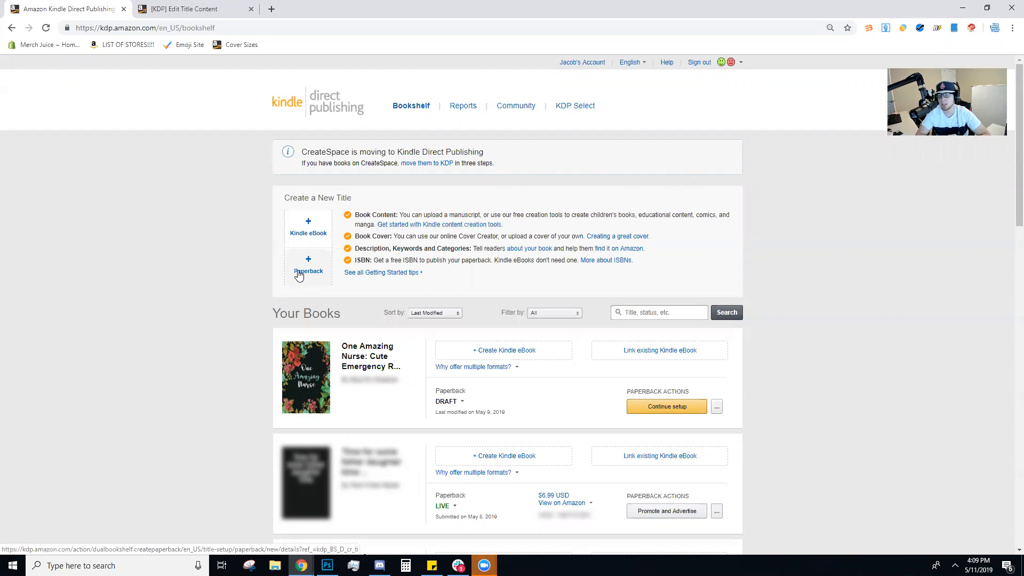
Create a new paperback title and enter One Amazing Nurse as the book title, matching the wording on the cover design
click(298, 275)
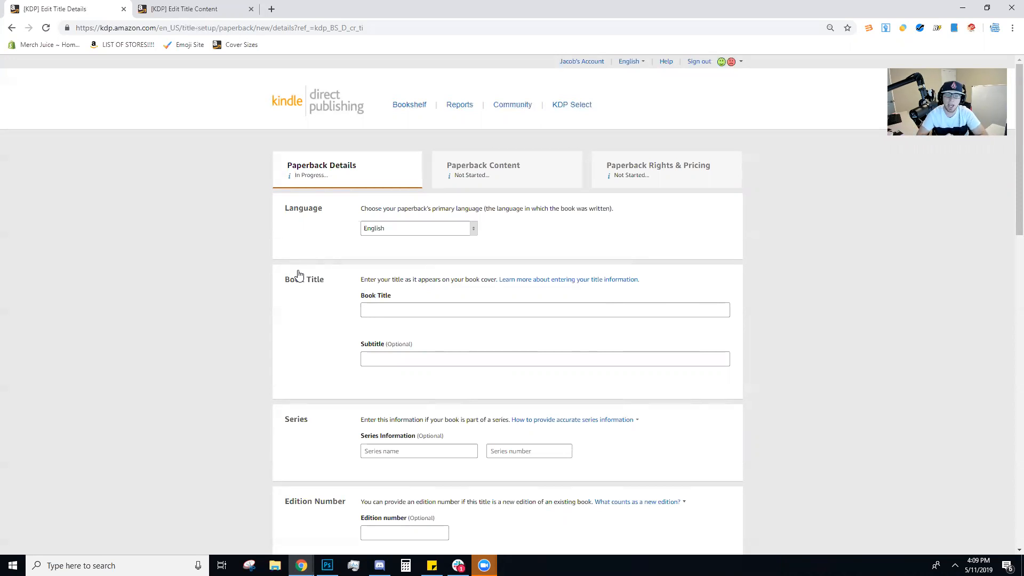
click(408, 305)
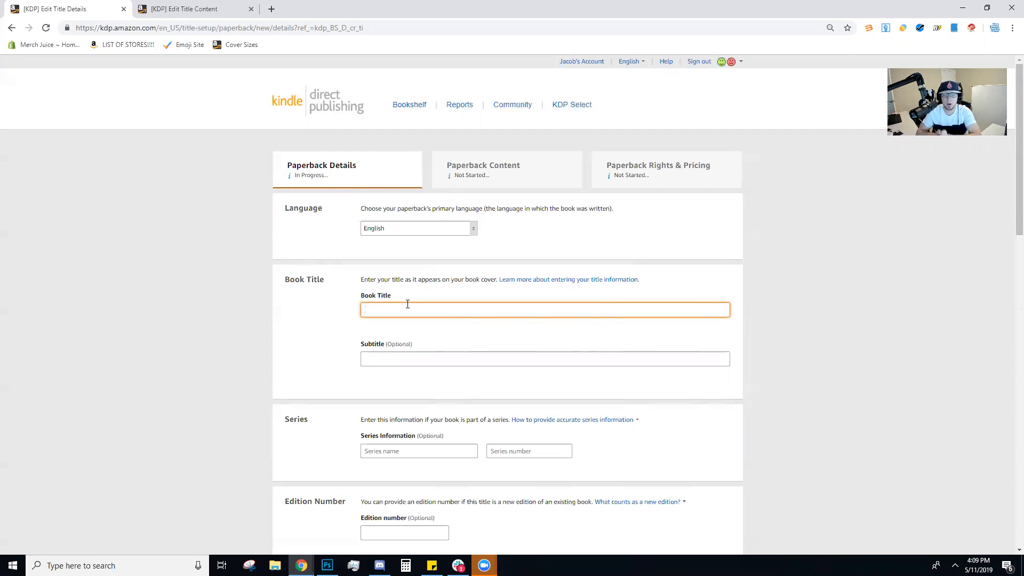
click(328, 565)
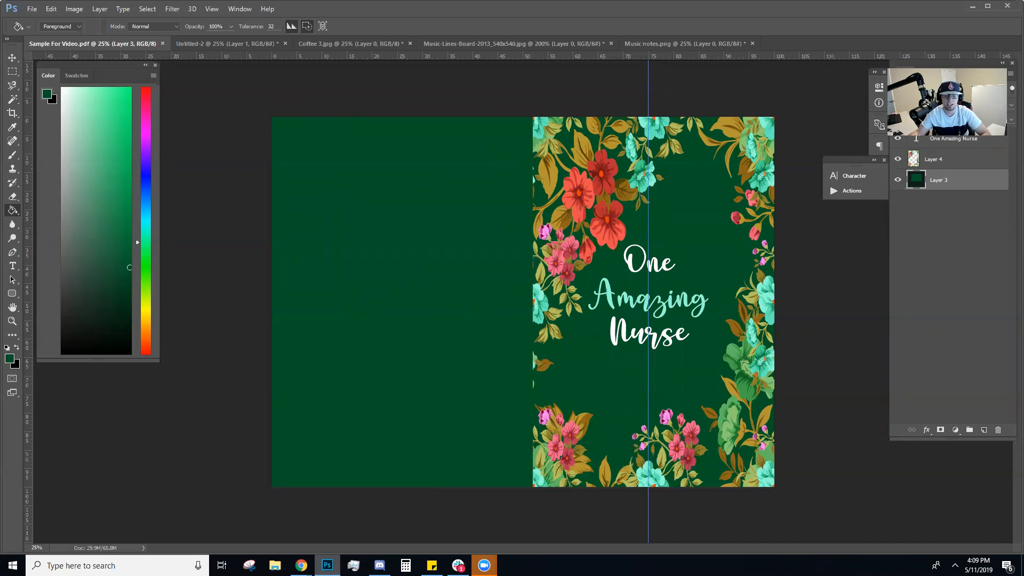
click(351, 522)
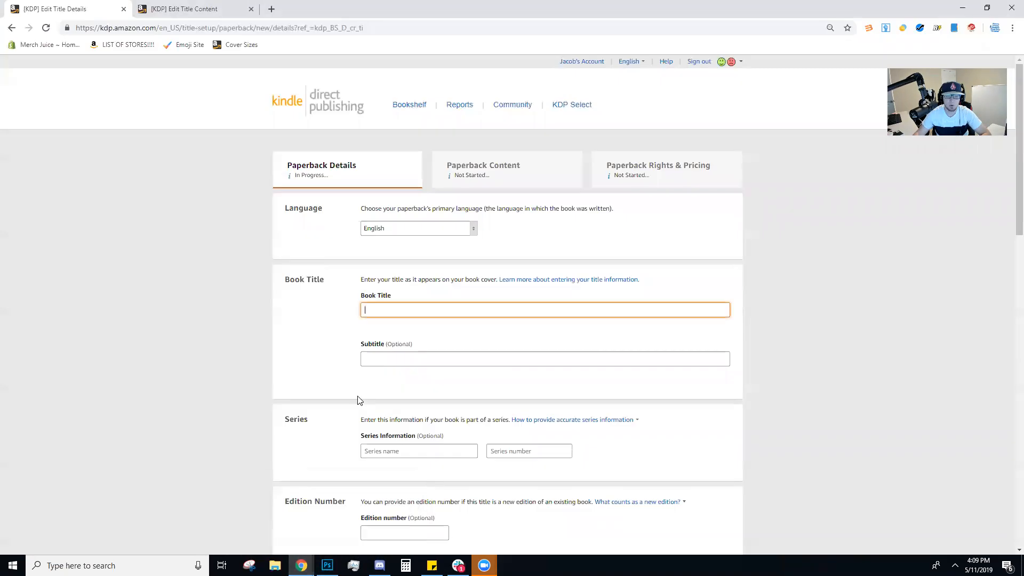
text(One Ama)
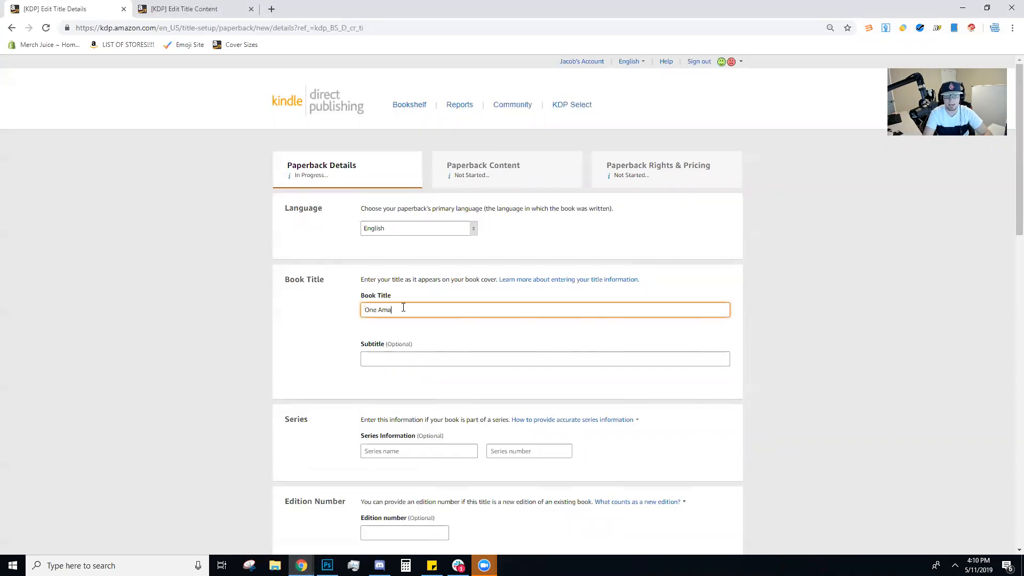
text(zing Nurse )
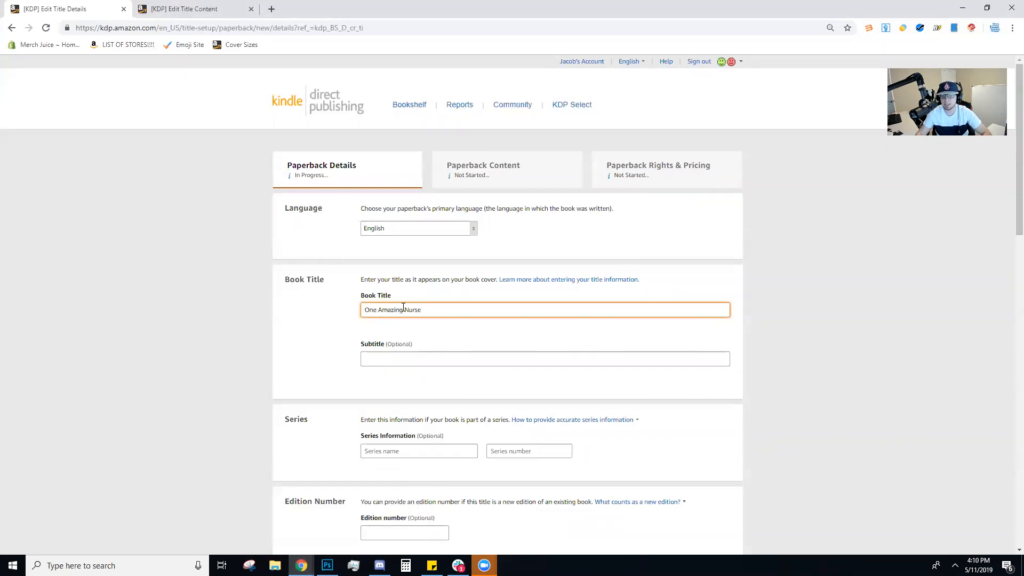
Try adding Notebook and Journal as the last word of the book title, removing each one
text(Noteboo)
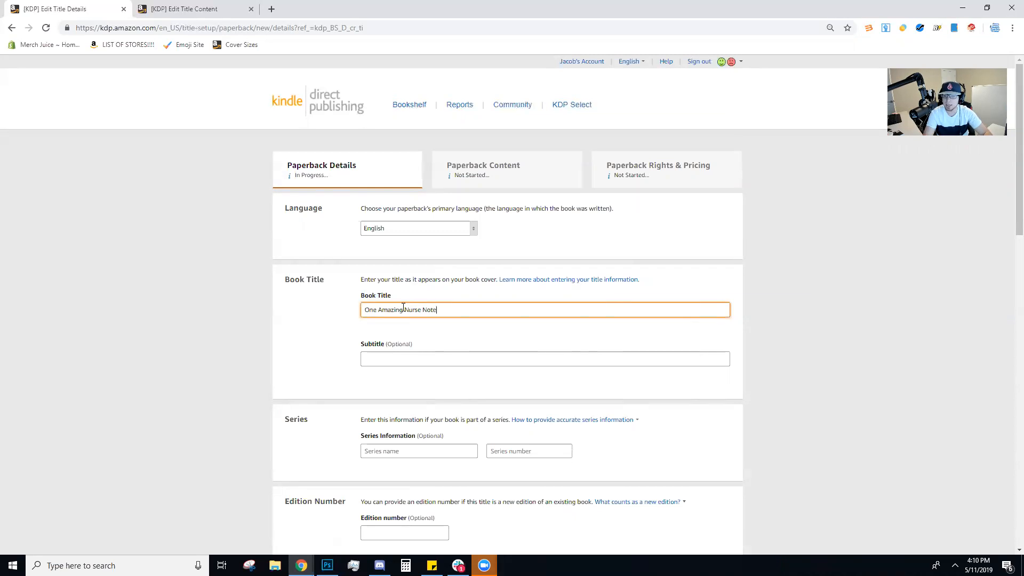
key(BackSpace)
key(BackSpace)
key(BackSpace)
key(BackSpace)
key(BackSpace)
key(BackSpace)
key(BackSpace)
text(Journal)
key(BackSpace)
key(BackSpace)
key(BackSpace)
key(BackSpace)
key(BackSpace)
key(BackSpace)
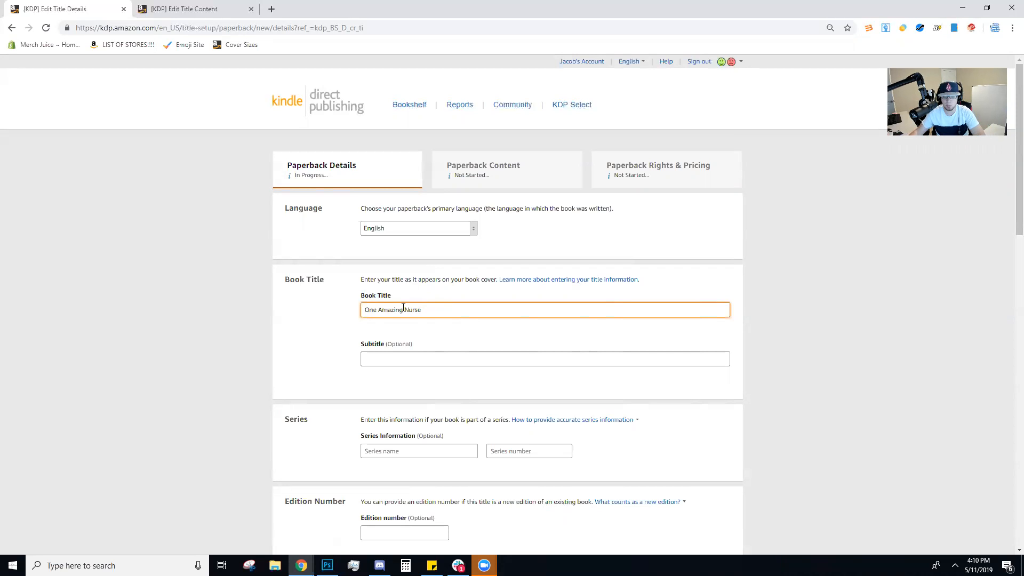
Switch to Photoshop and try adding Notebook as a fourth line of the front cover's title text
click(327, 565)
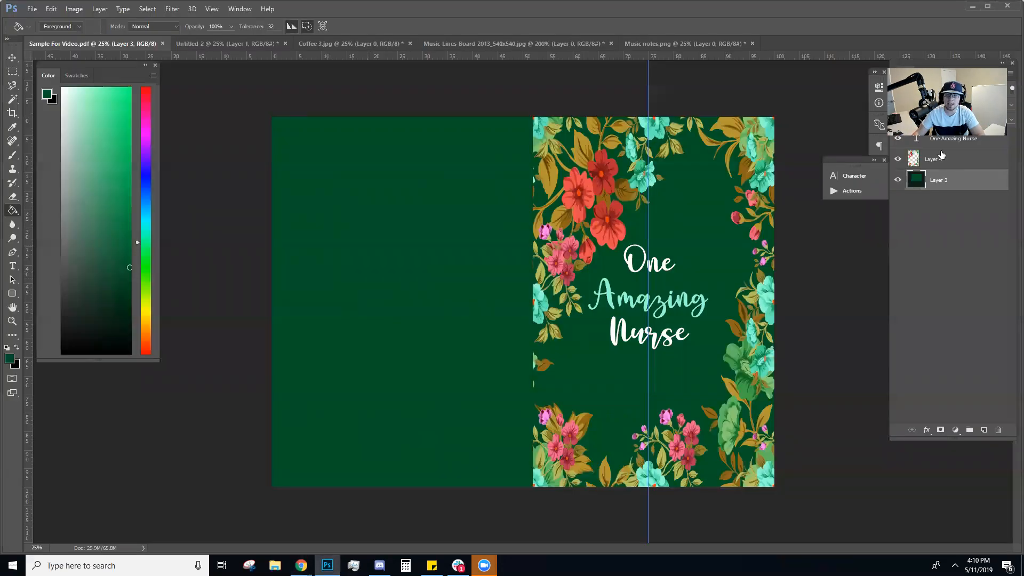
click(952, 140)
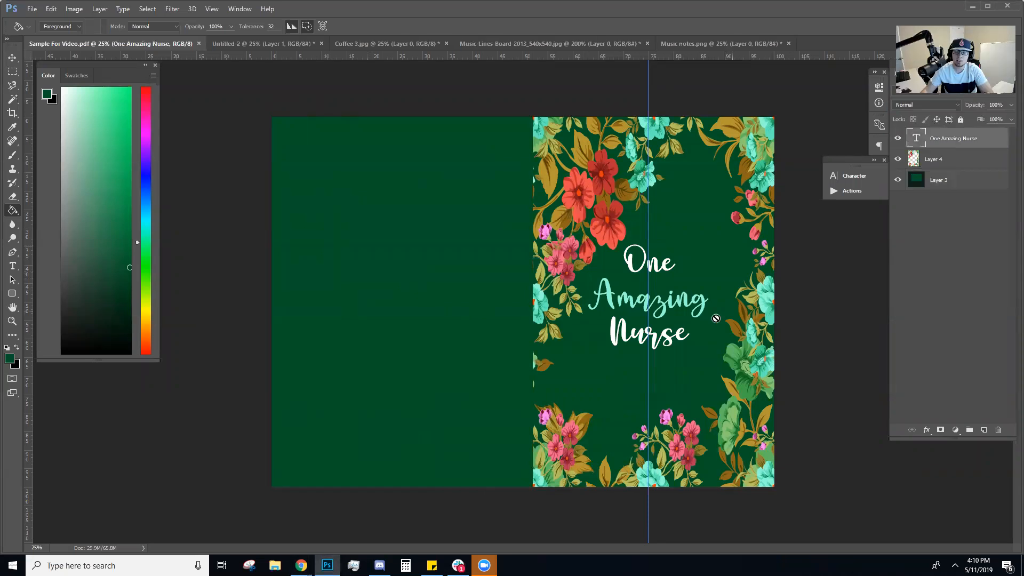
key(t)
click(684, 336)
key(Return)
text(Notebook)
key(BackSpace)
key(BackSpace)
key(BackSpace)
key(BackSpace)
key(BackSpace)
key(BackSpace)
key(BackSpace)
key(BackSpace)
key(BackSpace)
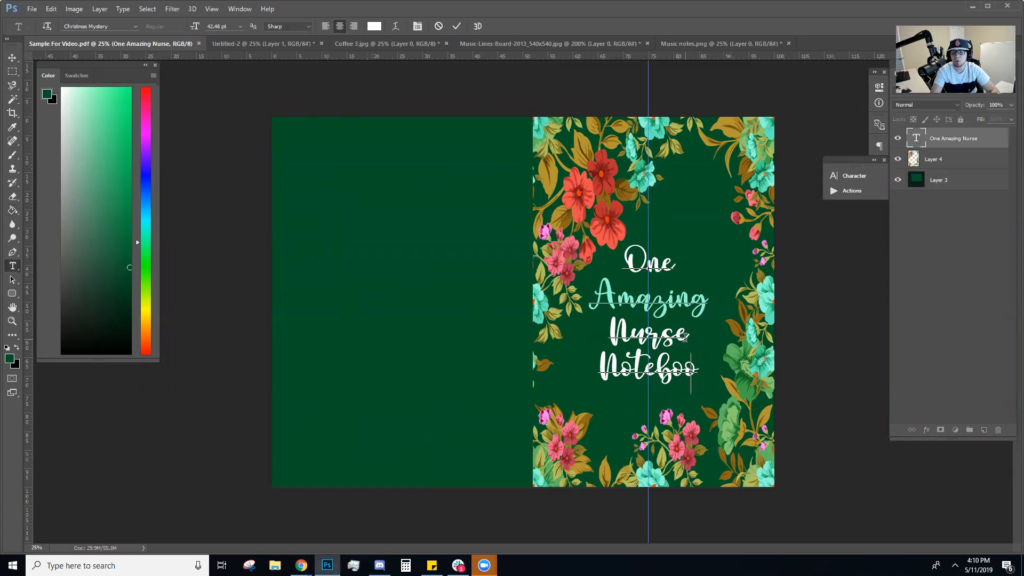
text(e)
Add a separate Notebook text in the light teal of Amazing, about 25.62 pt, near the front cover's lower-right corner
click(948, 138)
click(703, 471)
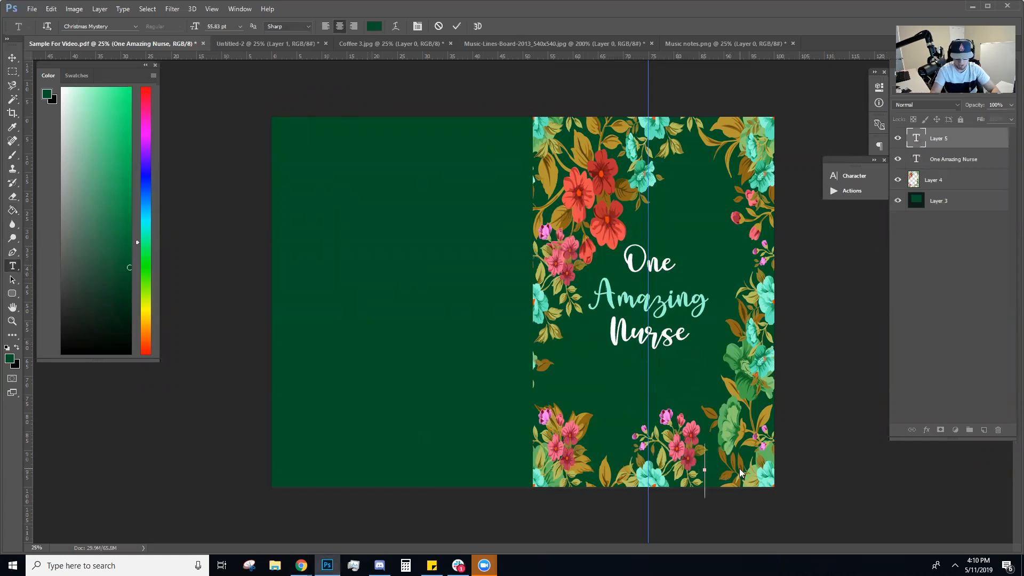
text(Notebook)
key(ctrl+a)
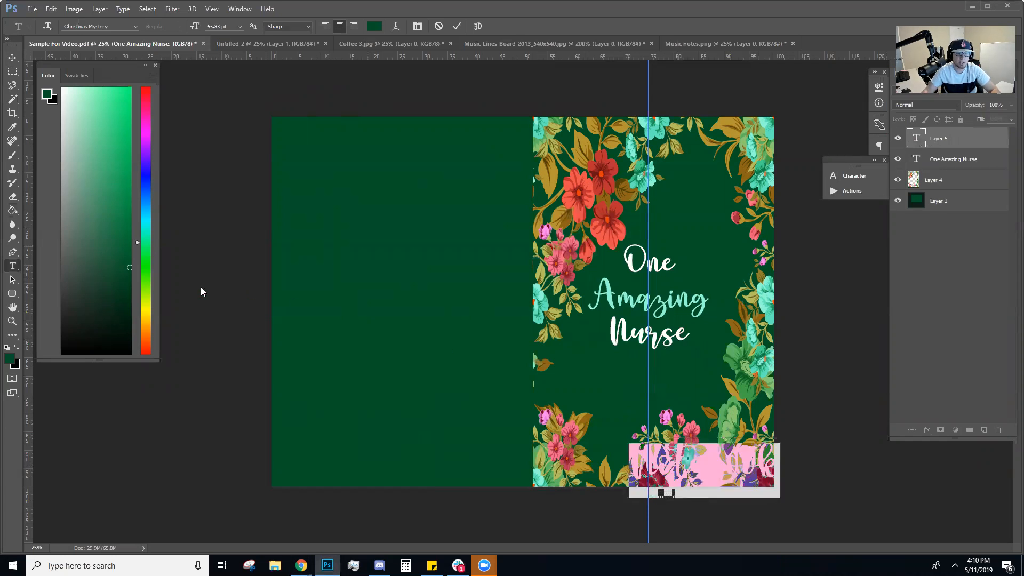
click(47, 97)
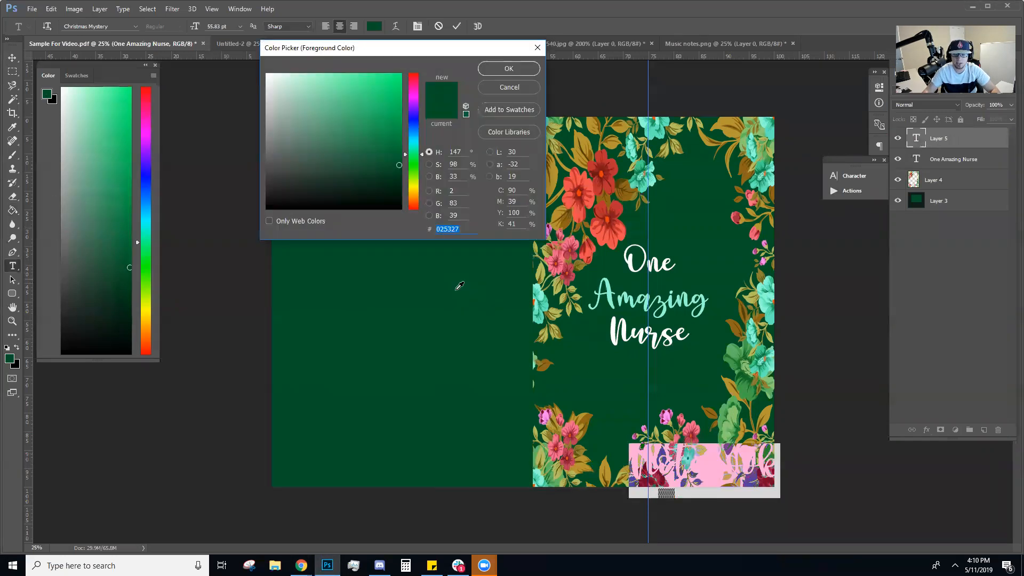
click(536, 305)
key(Return)
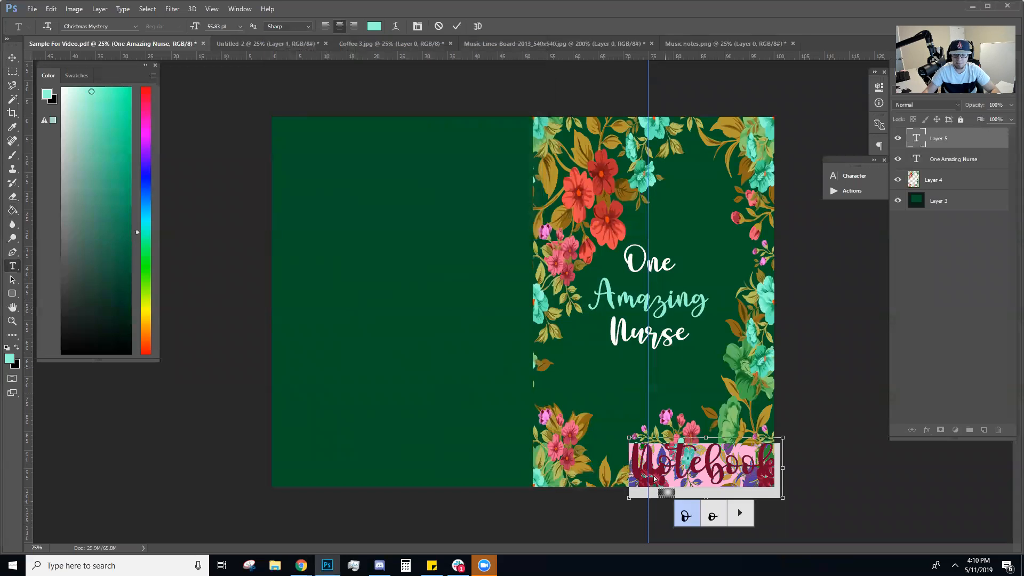
mouse_move(731, 467)
mouse_down()
mouse_move(720, 470)
mouse_move(719, 453)
mouse_up()
key(ctrl+Return)
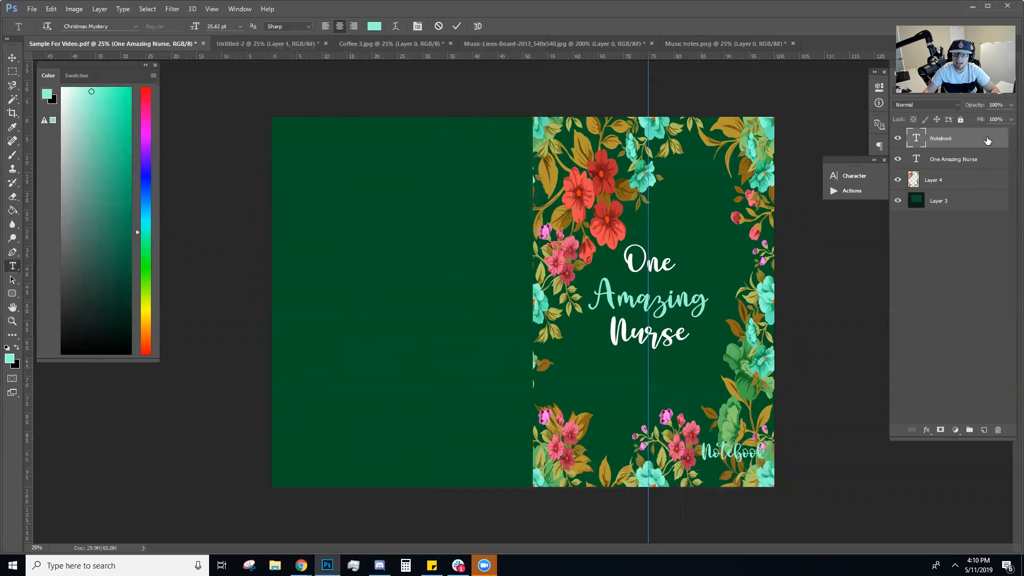
key(v)
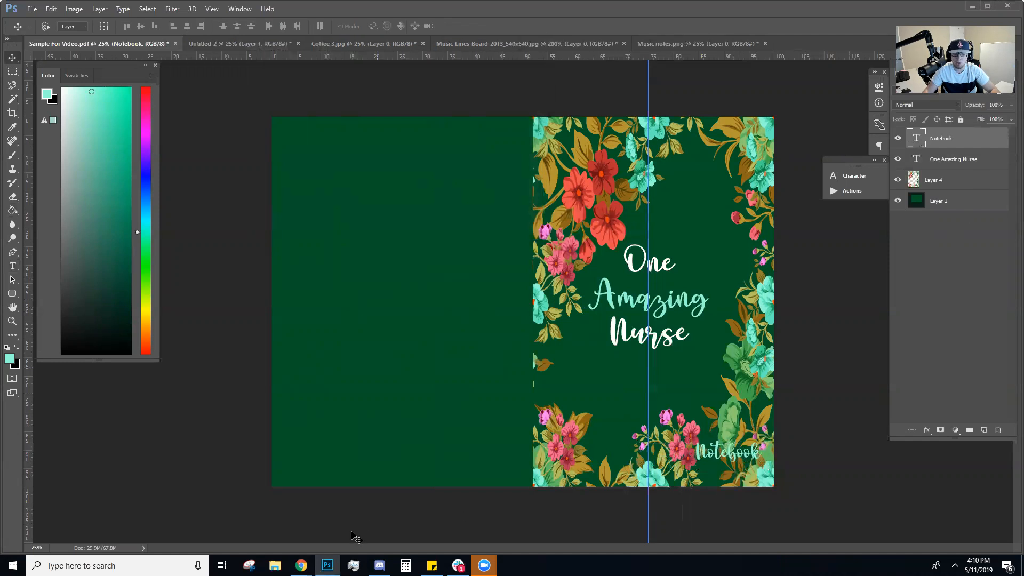
Switch to the KDP details page in Chrome and try appending Notebook to the book title, comparing with the cover
click(338, 543)
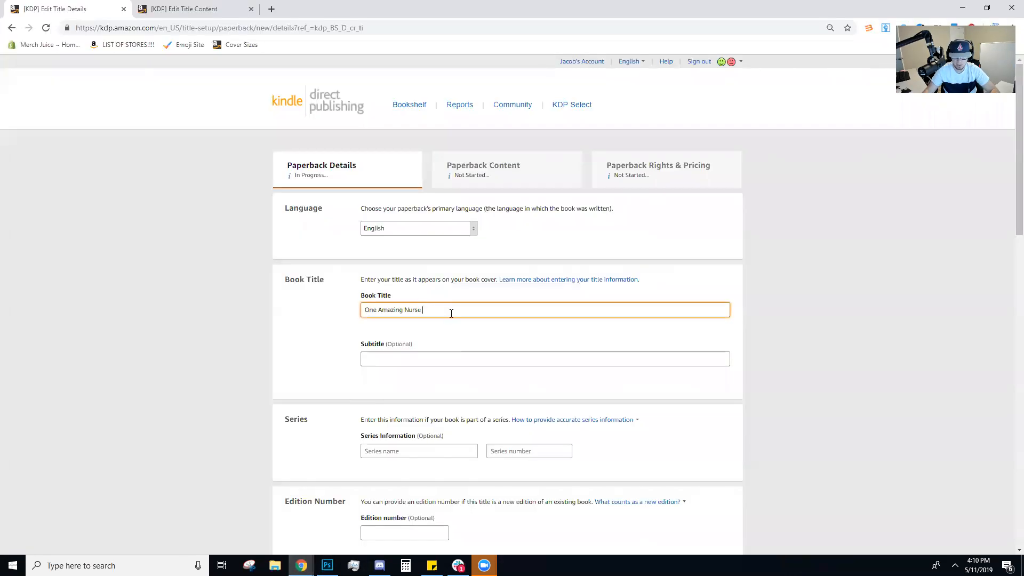
click(327, 565)
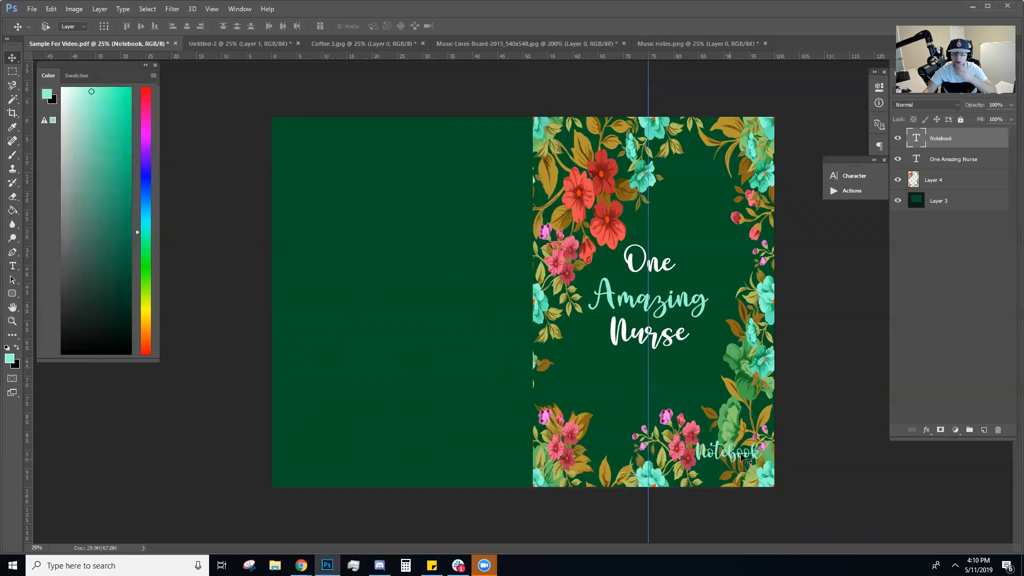
click(301, 565)
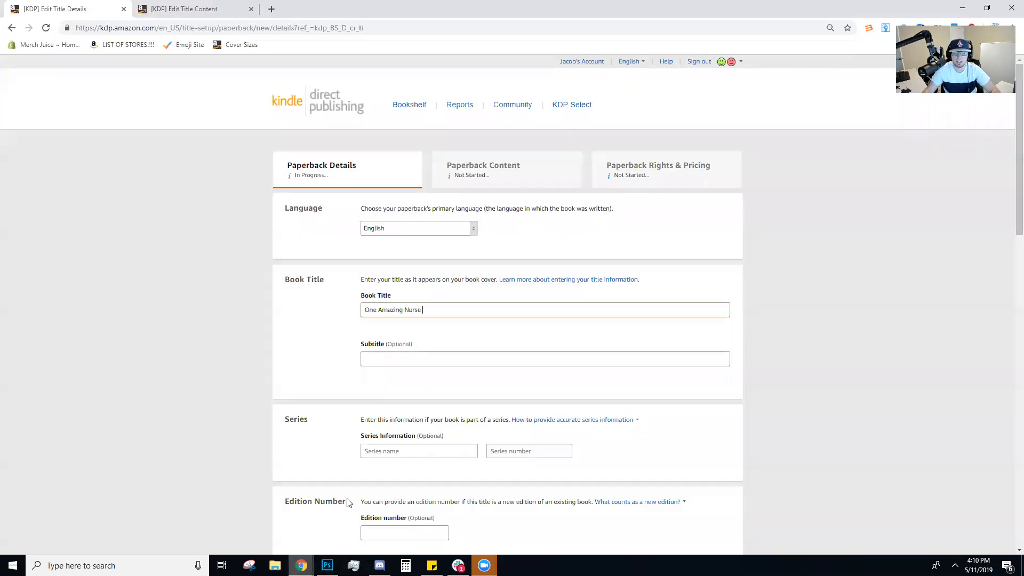
text(Noiebook)
key(BackSpace)
key(BackSpace)
key(BackSpace)
key(BackSpace)
key(BackSpace)
key(BackSpace)
key(BackSpace)
key(BackSpace)
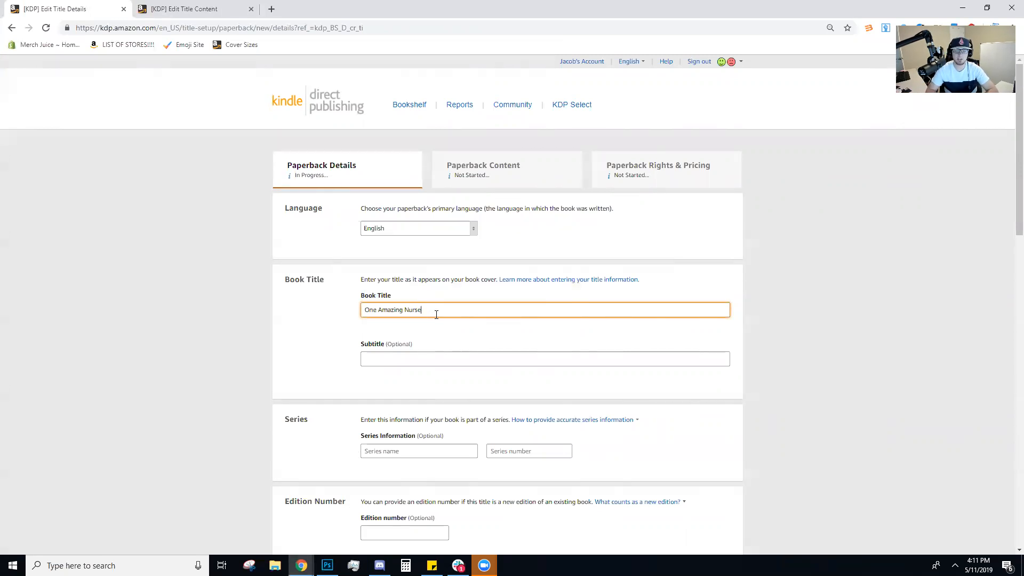
Enter Cute Planner For Nurses as the subtitle
key(Tab)
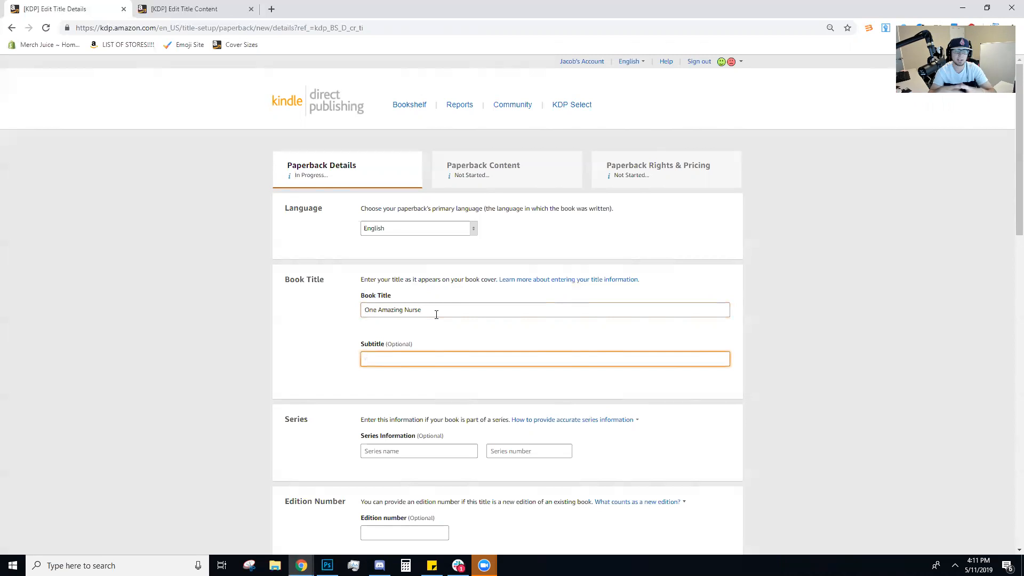
text(Cute Planner FOr N)
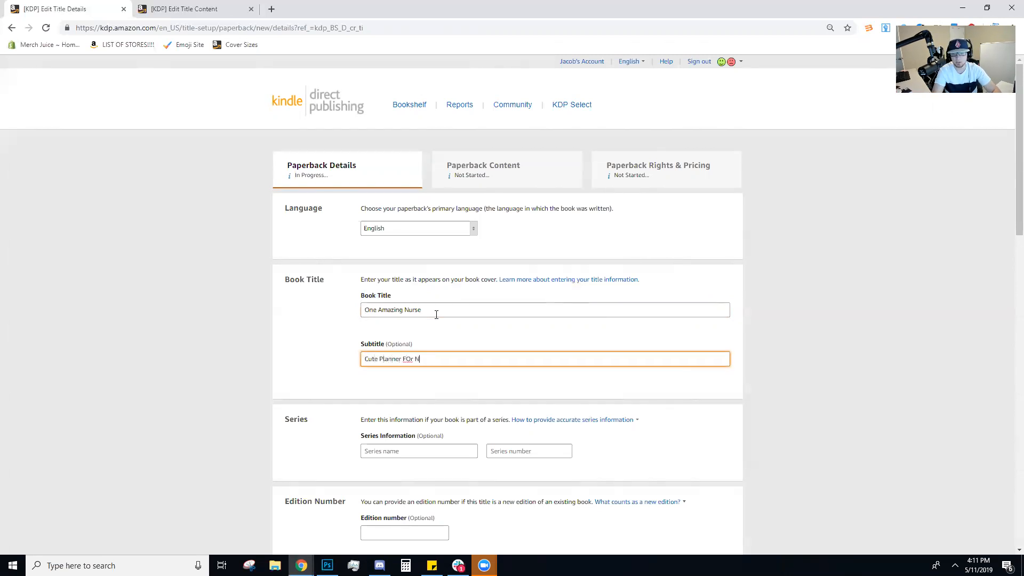
key(BackSpace)
key(BackSpace)
key(BackSpace)
key(BackSpace)
text(or Nurses)
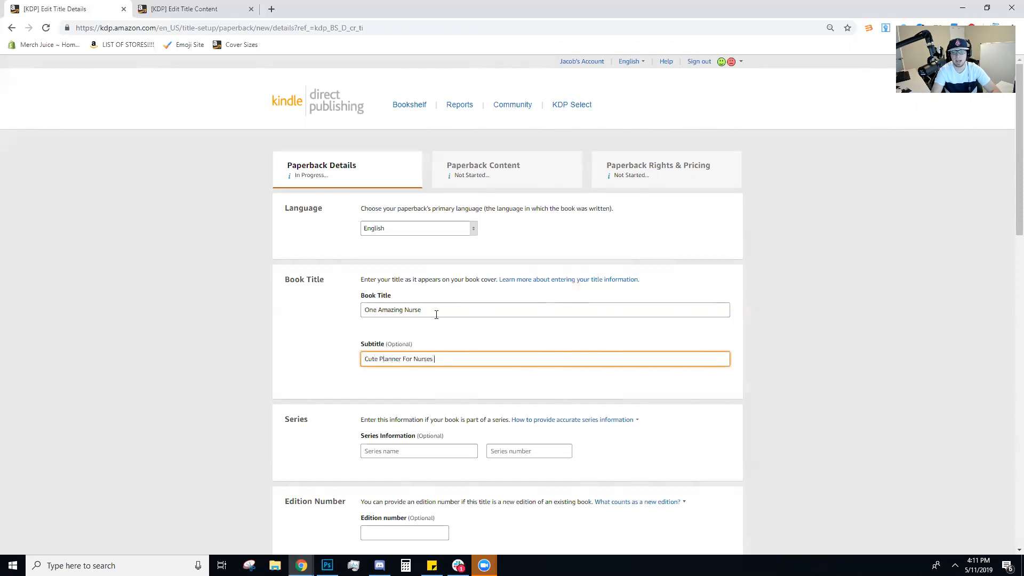
click(442, 338)
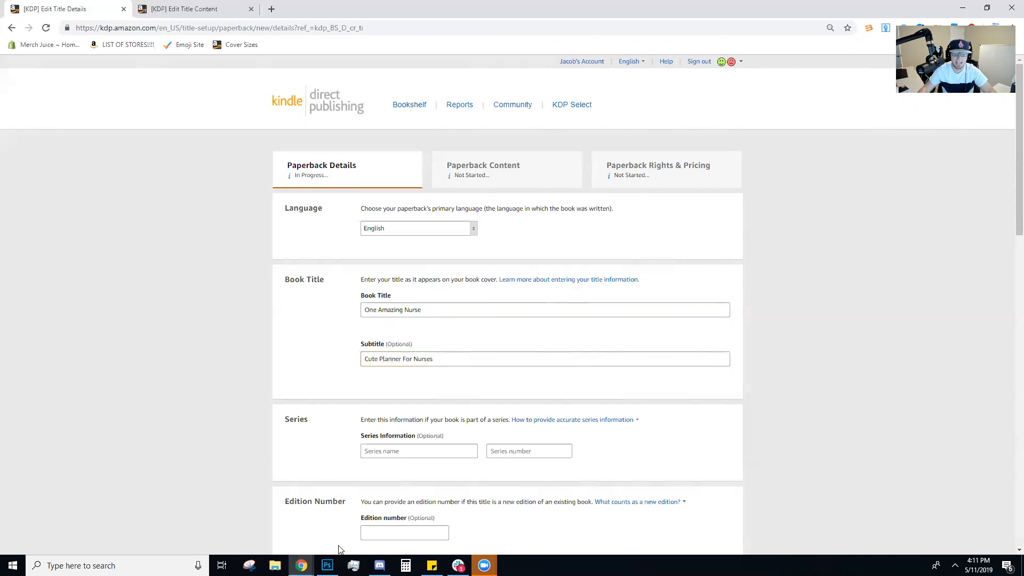
Switch to Photoshop and delete the Notebook and One Amazing Nurse text layers from the cover
click(327, 565)
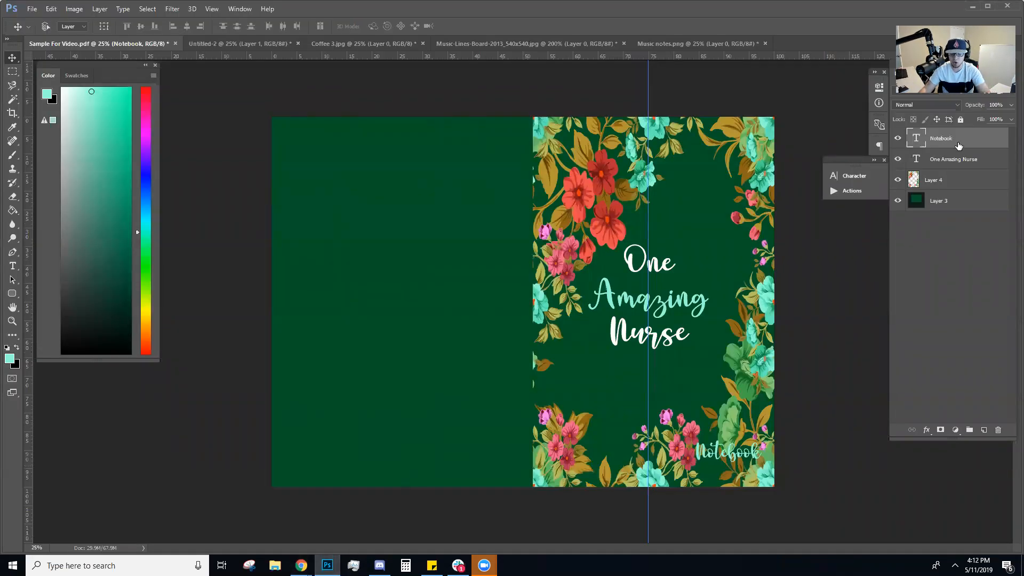
key(Delete)
key(Delete)
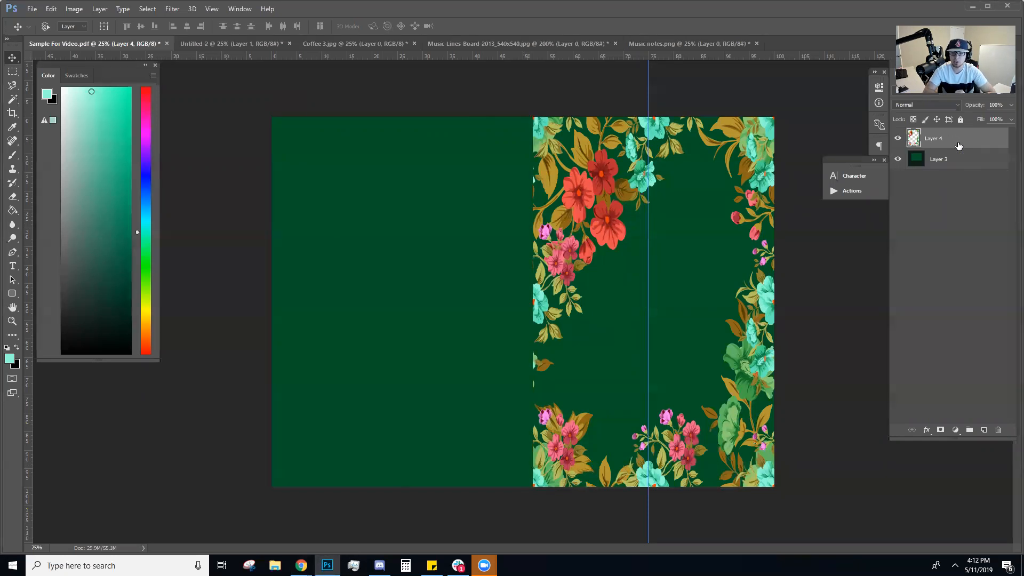
Stretch the floral layer leftward with Free Transform so it spans both the back and front covers
key(ctrl+t)
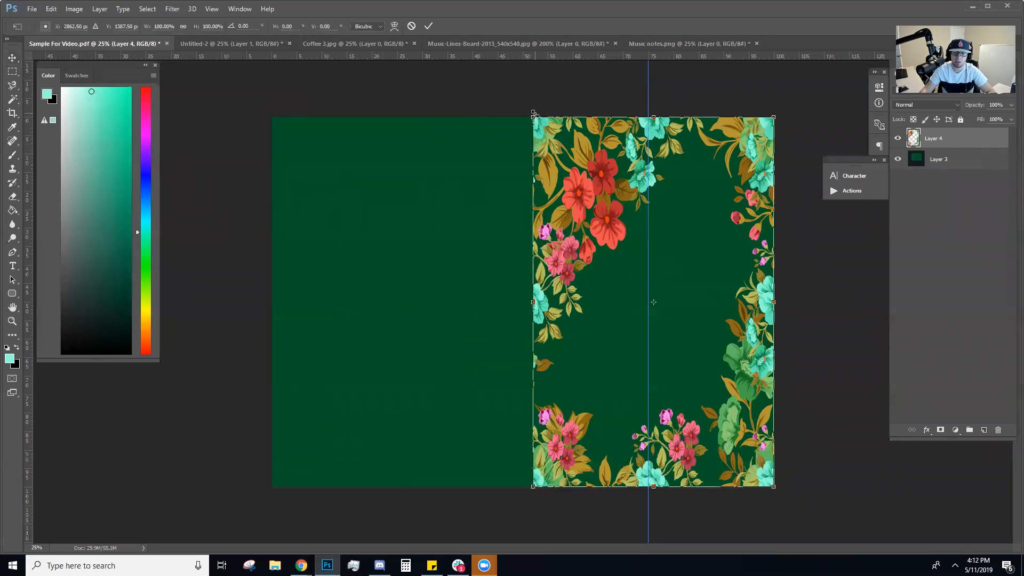
drag(533, 117, 295, 113)
key(Return)
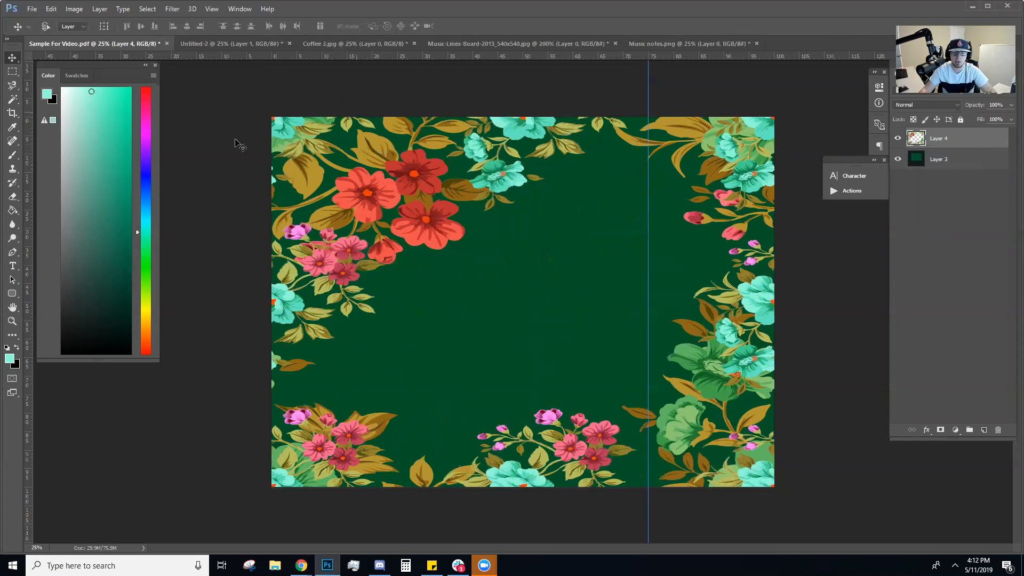
Place a vertical guide at the cover's center and add I LOVE FLOWERS text scaled to about 20.77 pt
drag(29, 175, 536, 169)
key(t)
click(467, 313)
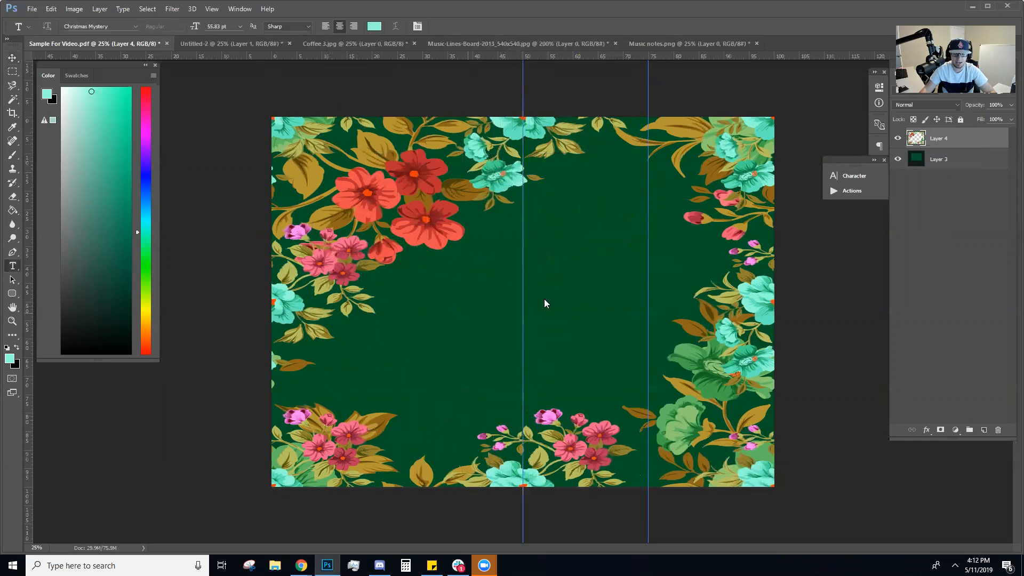
text(I)
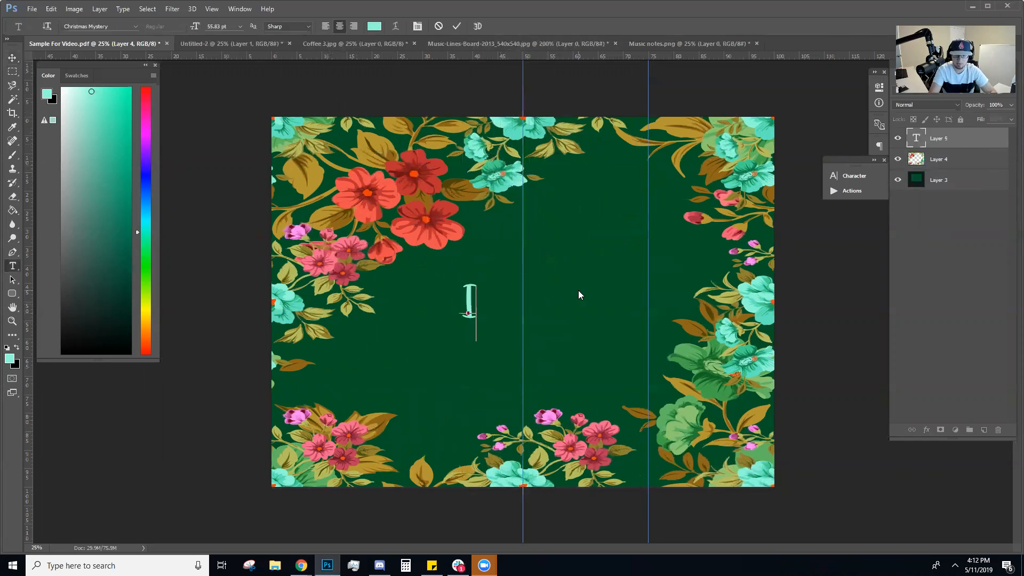
text( LOVE FLOWERS)
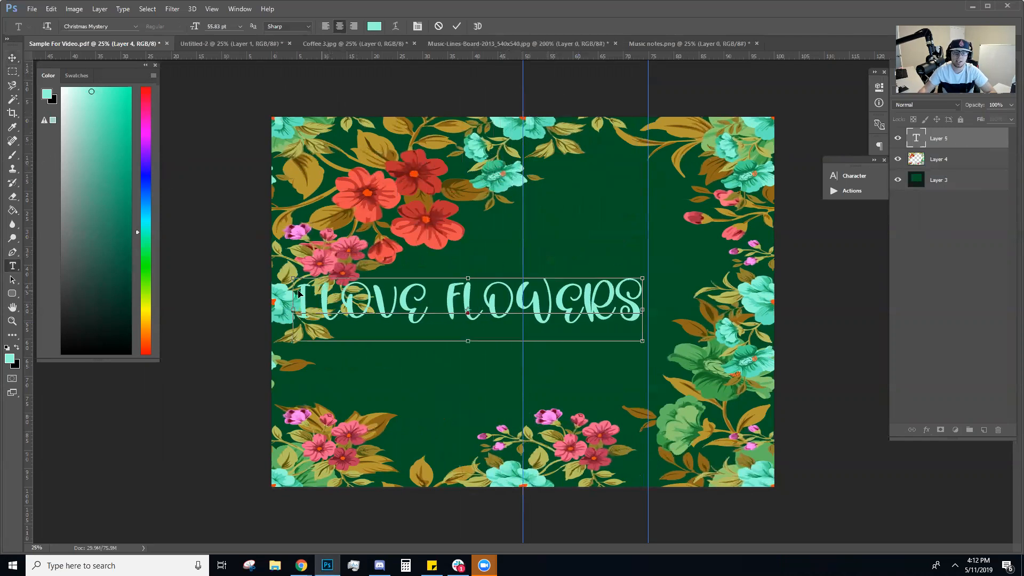
drag(293, 278, 489, 317)
key(ctrl+a)
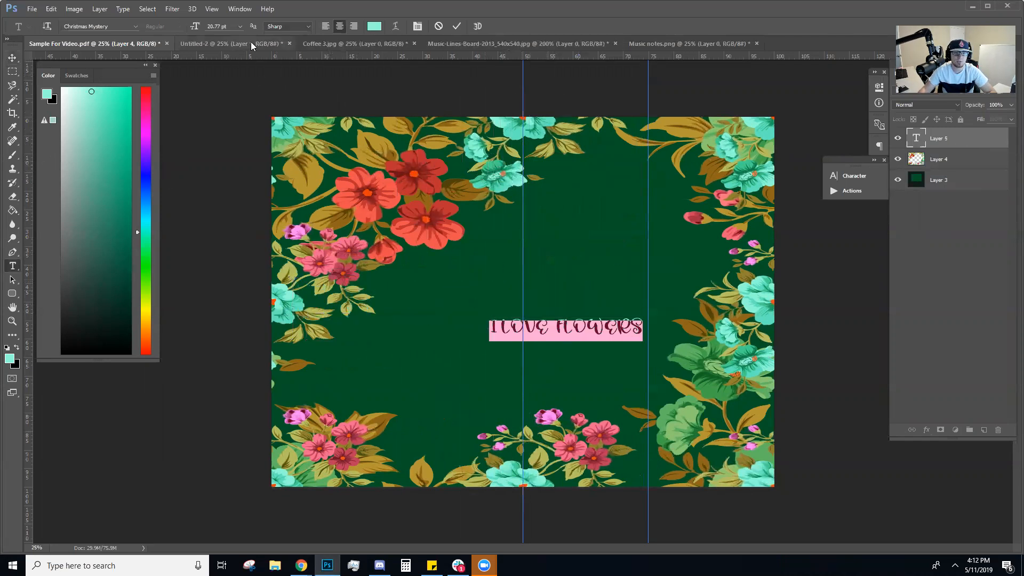
Rotate the I LOVE FLOWERS text by -90 degrees and position it along the central spine guide
click(508, 226)
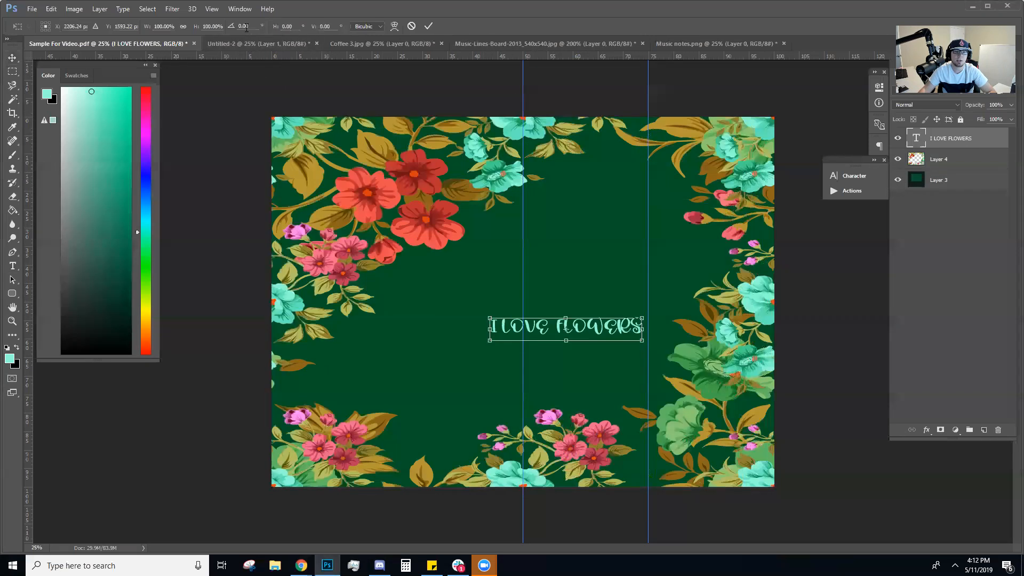
text(-90)
key(Return)
drag(560, 282, 524, 265)
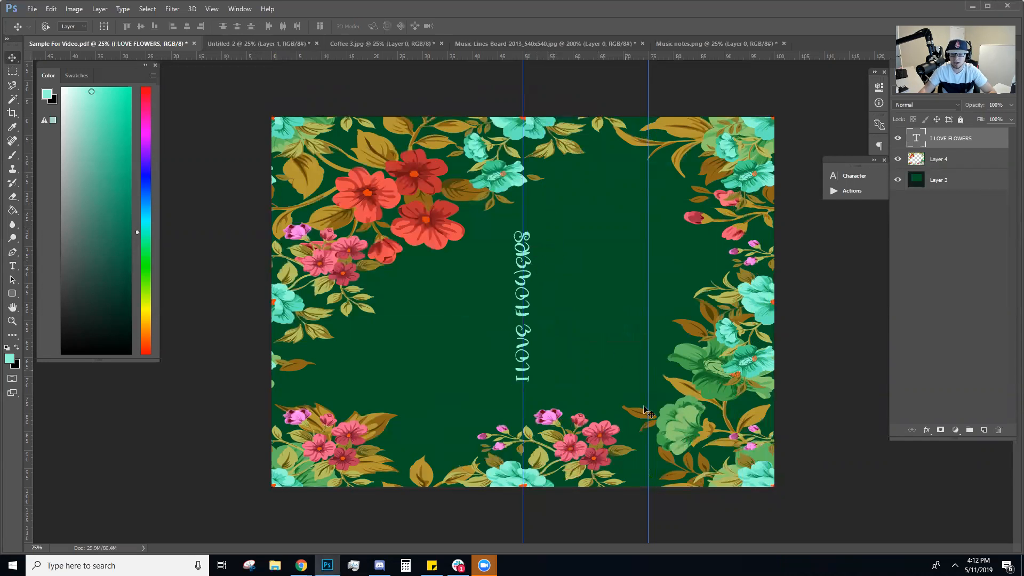
Rotate the I LOVE FLOWERS text by 90 degrees so that it reads horizontally
key(ctrl+t)
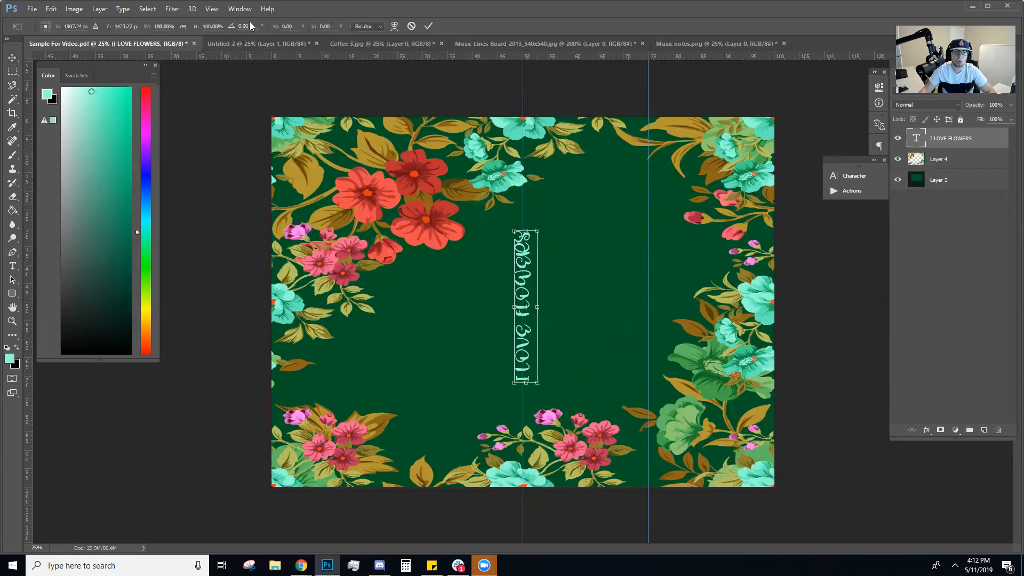
text(90)
key(Return)
Change the I LOVE FLOWERS text to Flower Notebook and move it to the lower edge of the front cover
key(t)
click(550, 300)
key(ctrl+a)
text(Flo)
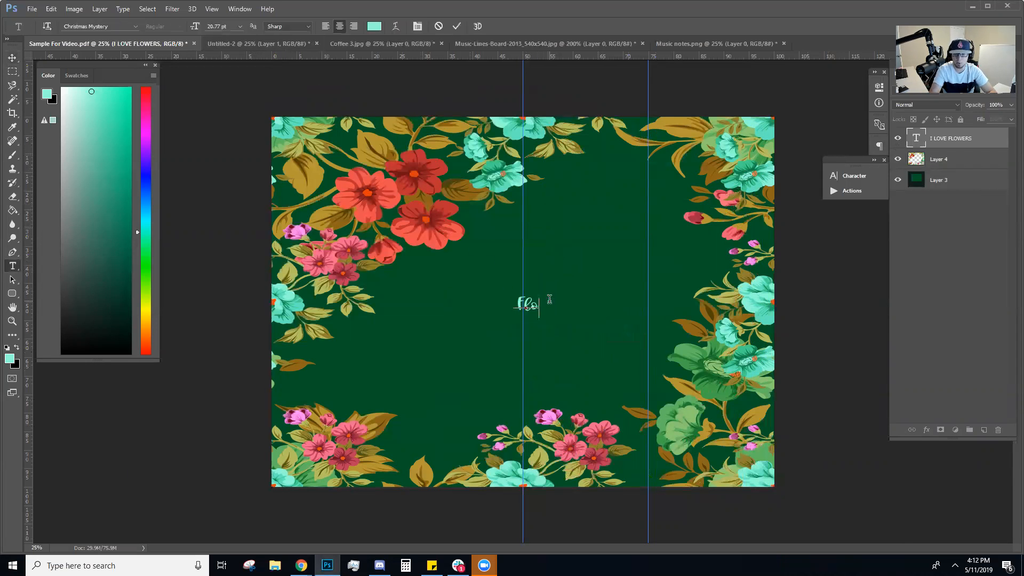
text(wer Notebook)
drag(561, 304, 680, 463)
click(953, 144)
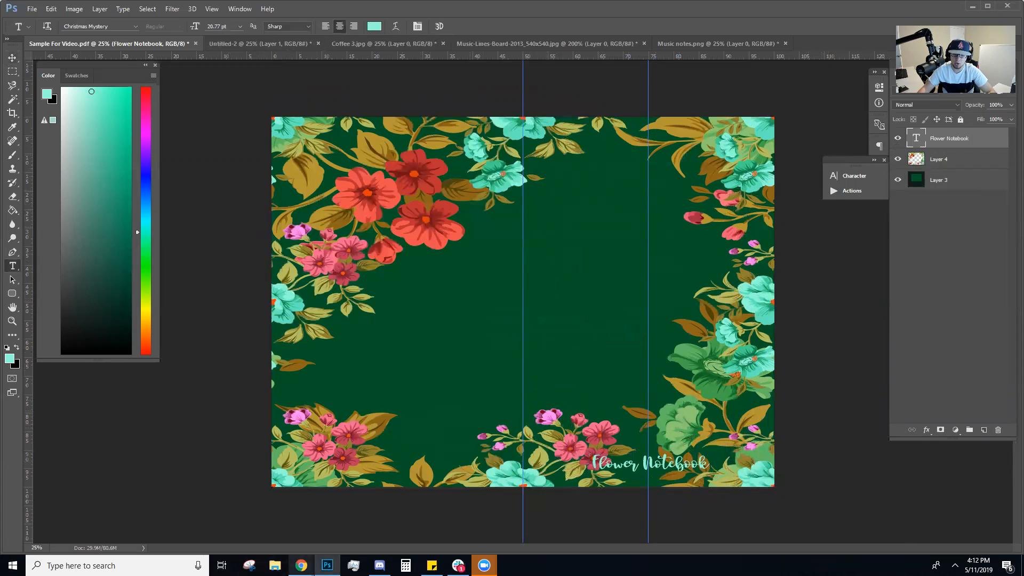
Switch to the KDP paperback details page in Chrome and review the title, series, edition and author sections
mouse_move(301, 565)
click(360, 514)
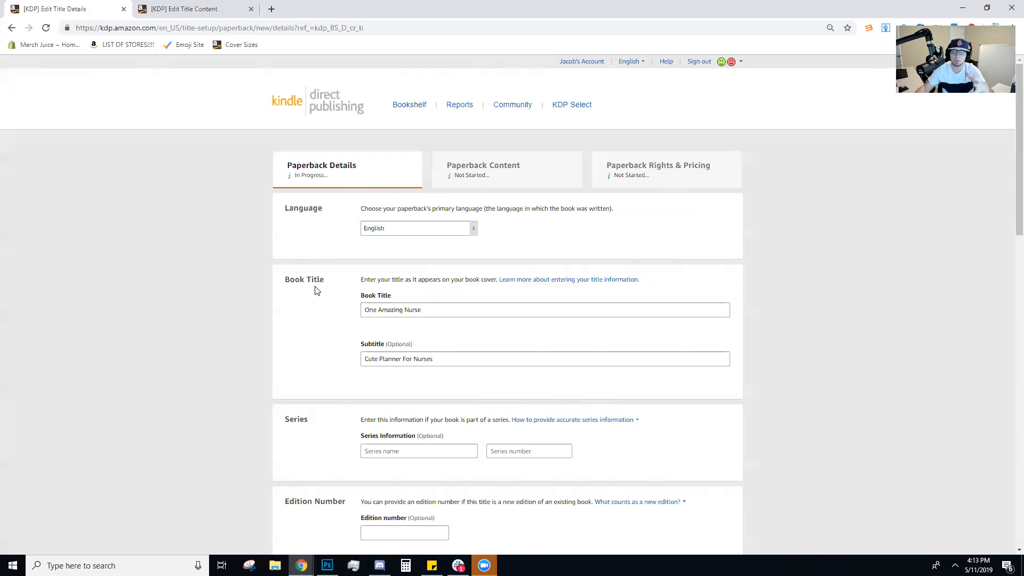
scroll(321, 397, down, 5)
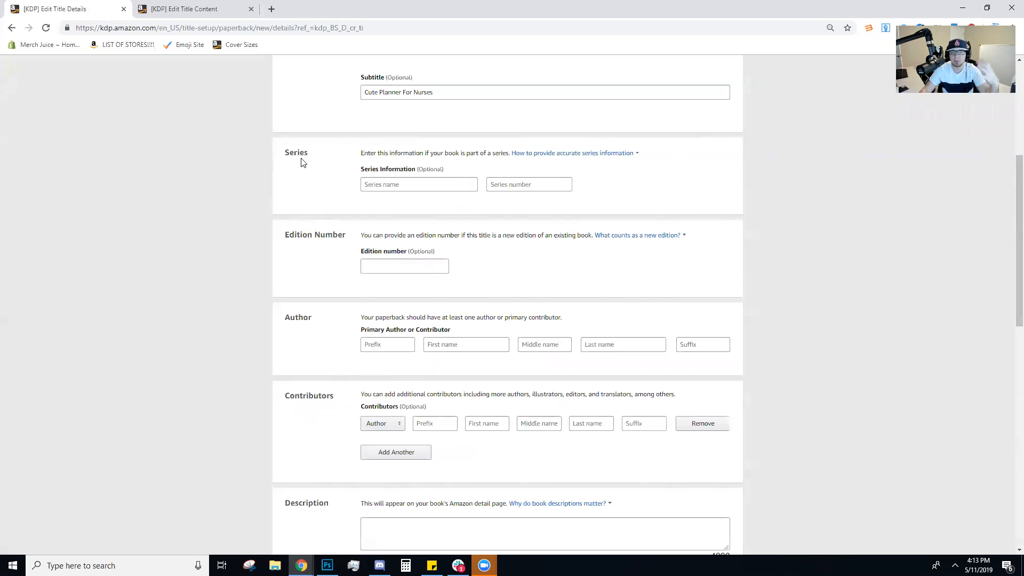
scroll(306, 231, down, 3)
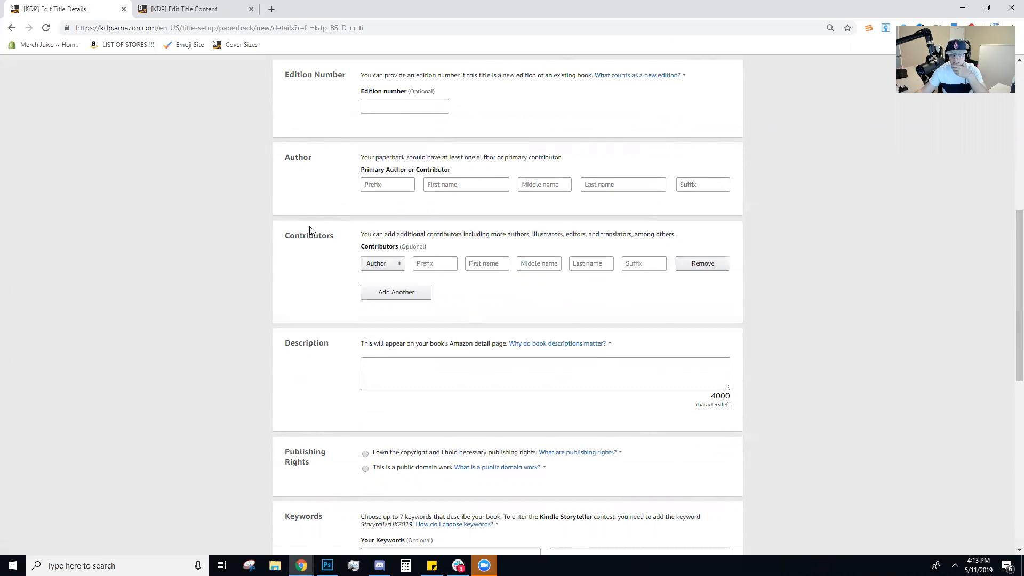
click(459, 181)
text(Rec)
key(Tab)
key(Tab)
text(Notebook)
key(ctrl+a)
key(BackSpace)
double_click(454, 189)
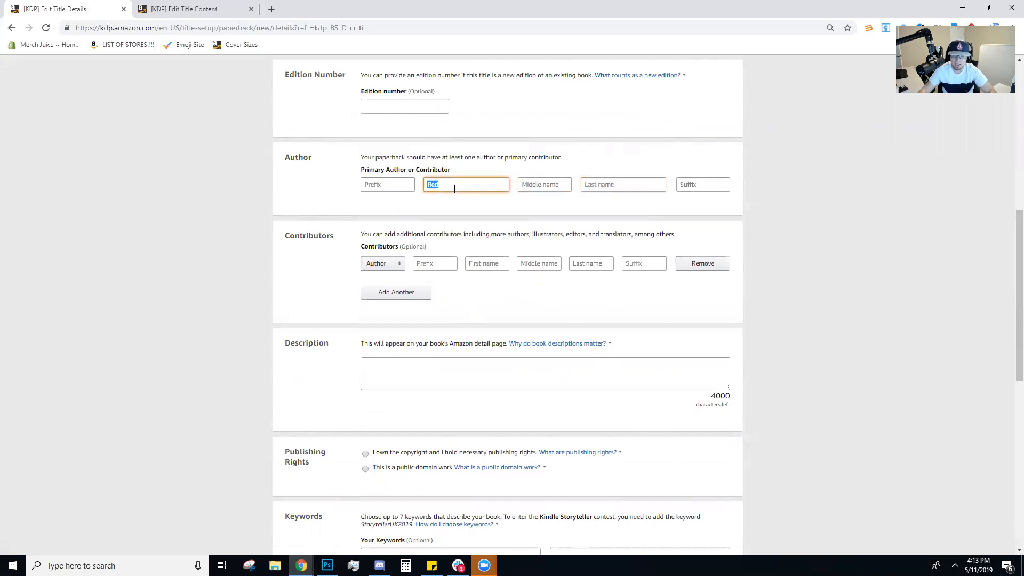
key(BackSpace)
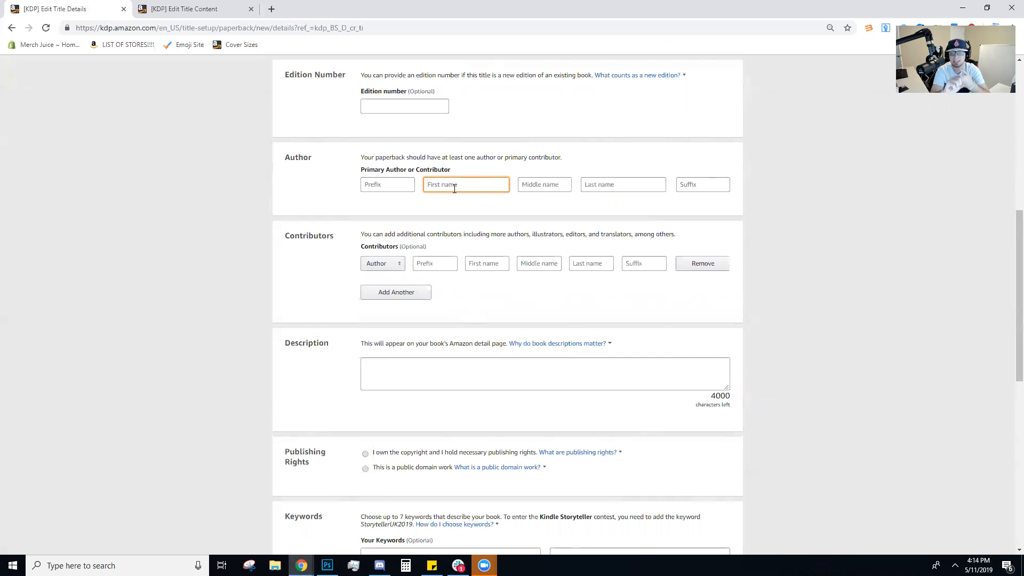
Enter the primary author as Red River for the first name and Media for the last name
text(Red)
key(Tab)
key(Tab)
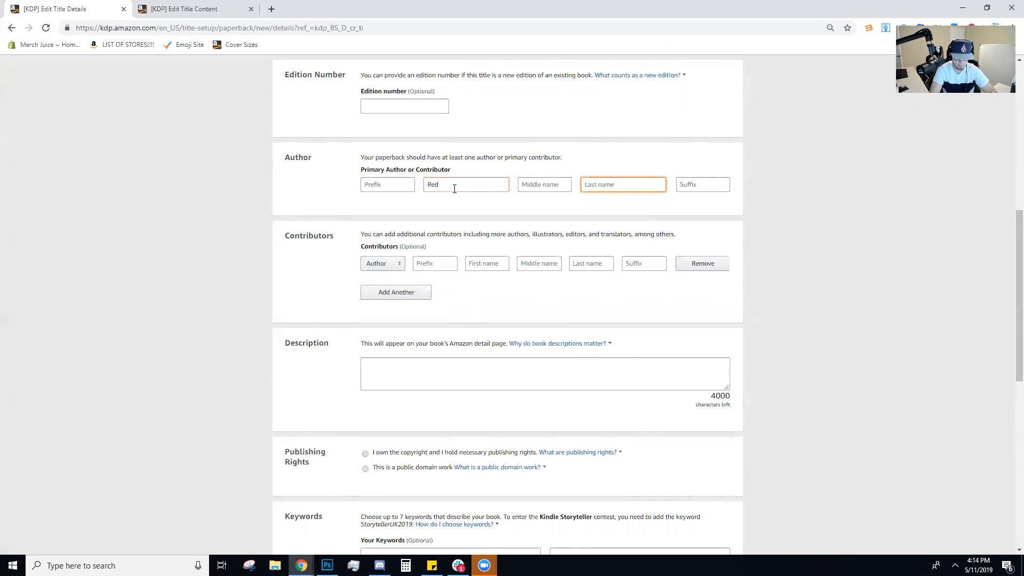
text(River Media)
click(455, 189)
text(River)
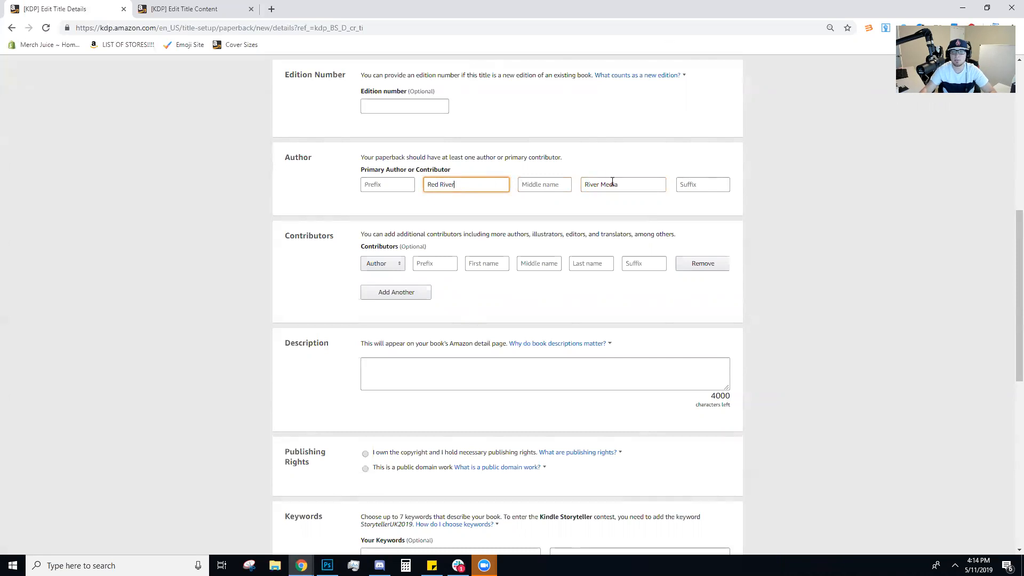
drag(603, 185, 580, 187)
key(BackSpace)
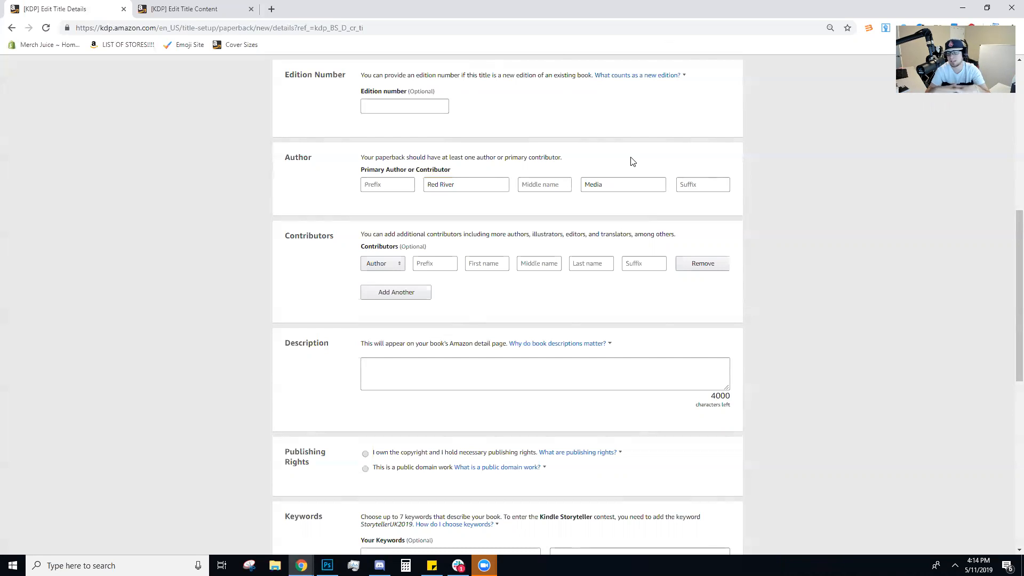
Start a three-bullet list in the book description and write 6x9 Planner For Nurses in the first bullet
click(472, 368)
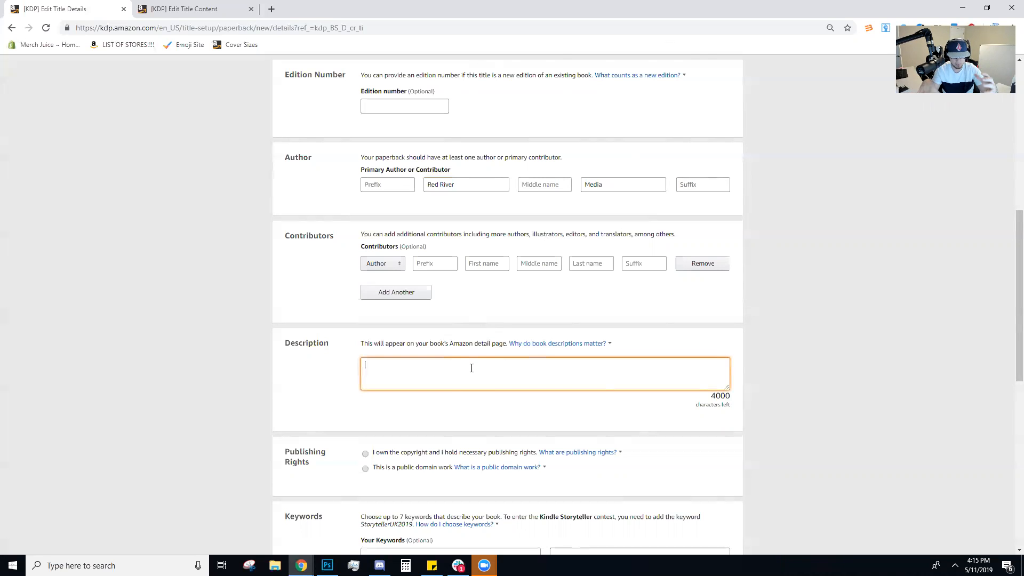
text(-)
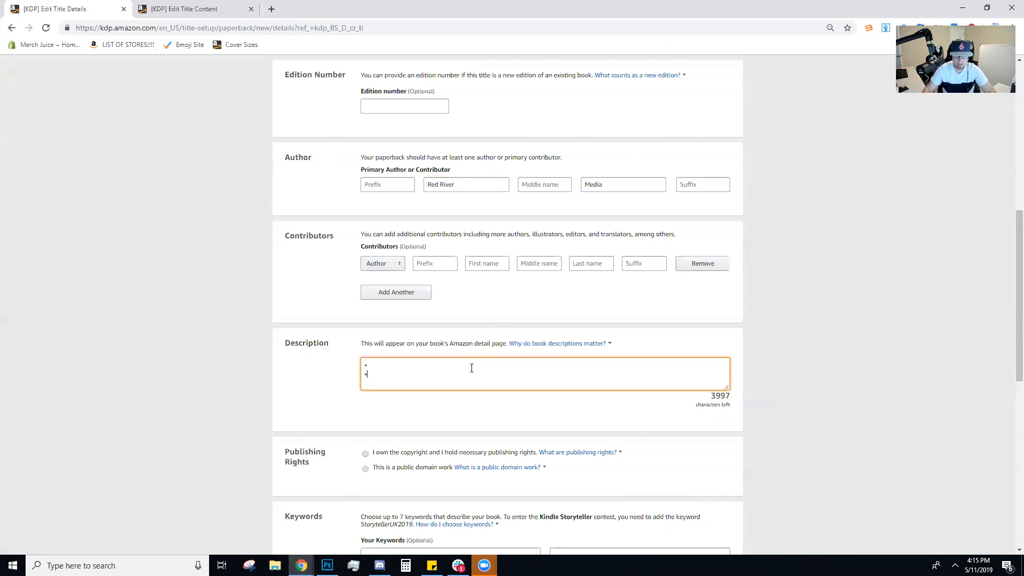
text(• 6x9 )
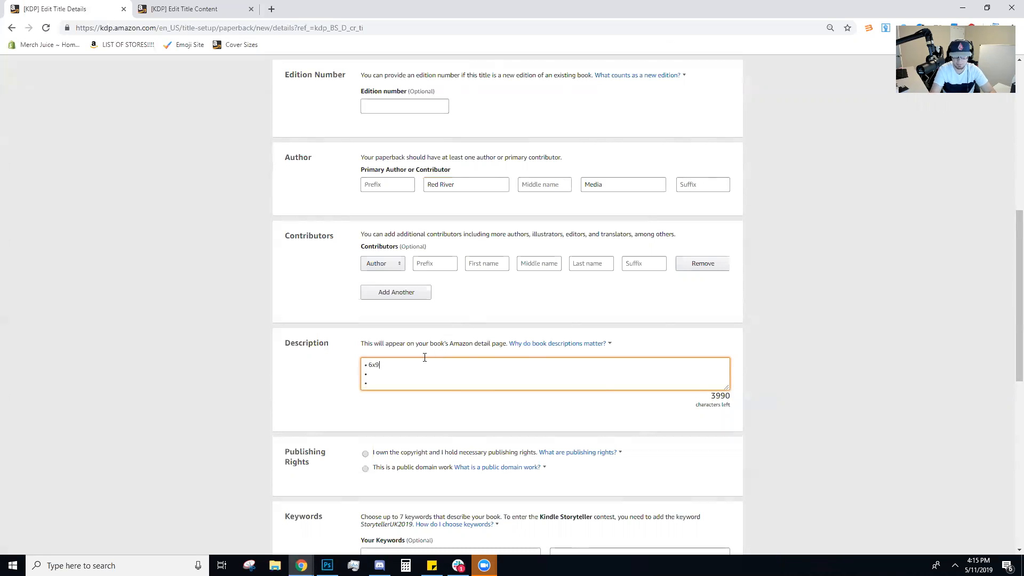
text(Planner FOr)
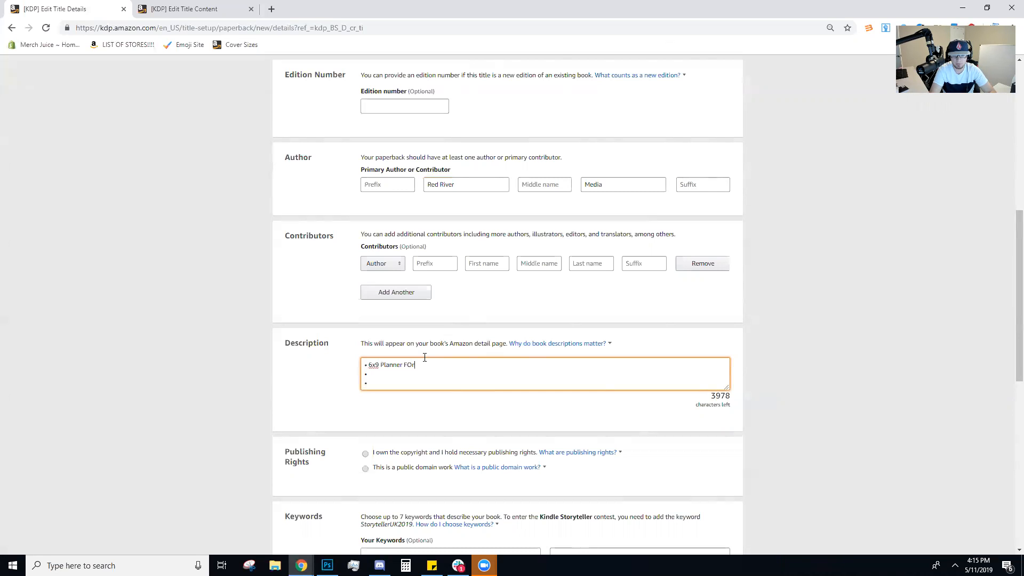
key(BackSpace)
key(BackSpace)
text(For Nurses • 12)
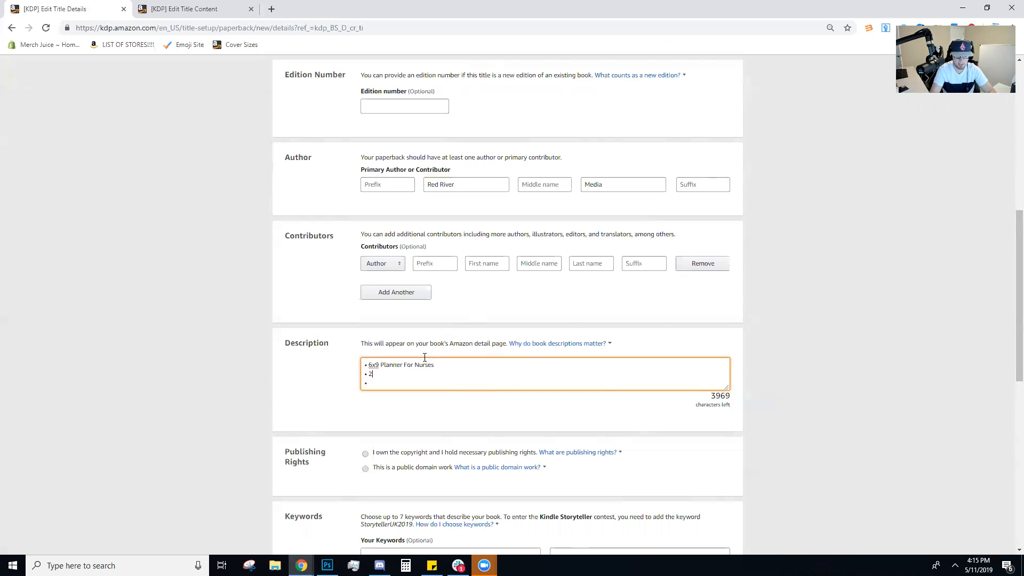
Fill the remaining two description bullets with 120 Page Count and Paperback Cover
text(0 Page Count)
key(Tab)
key(Tab)
click(395, 381)
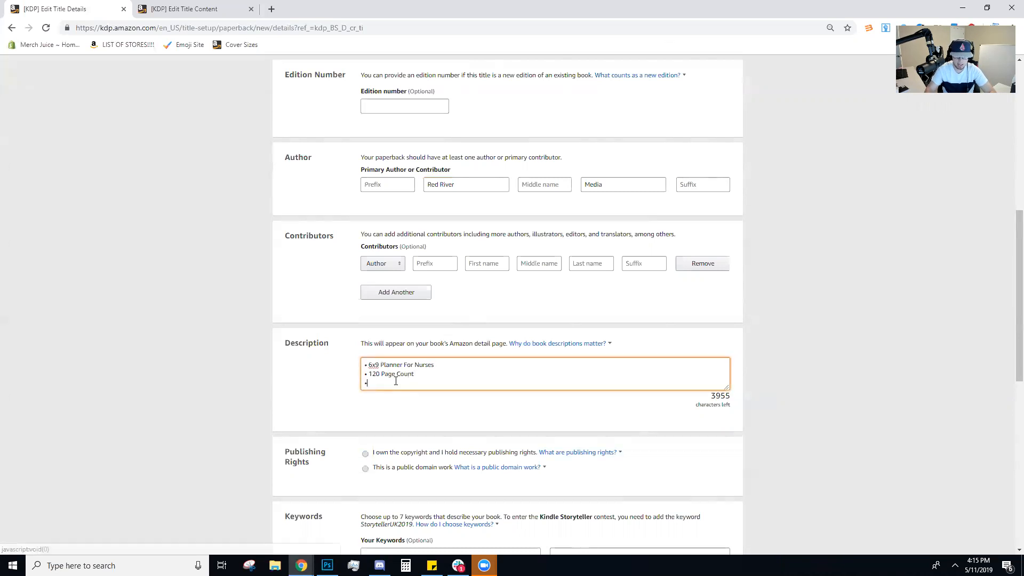
text(Paperback)
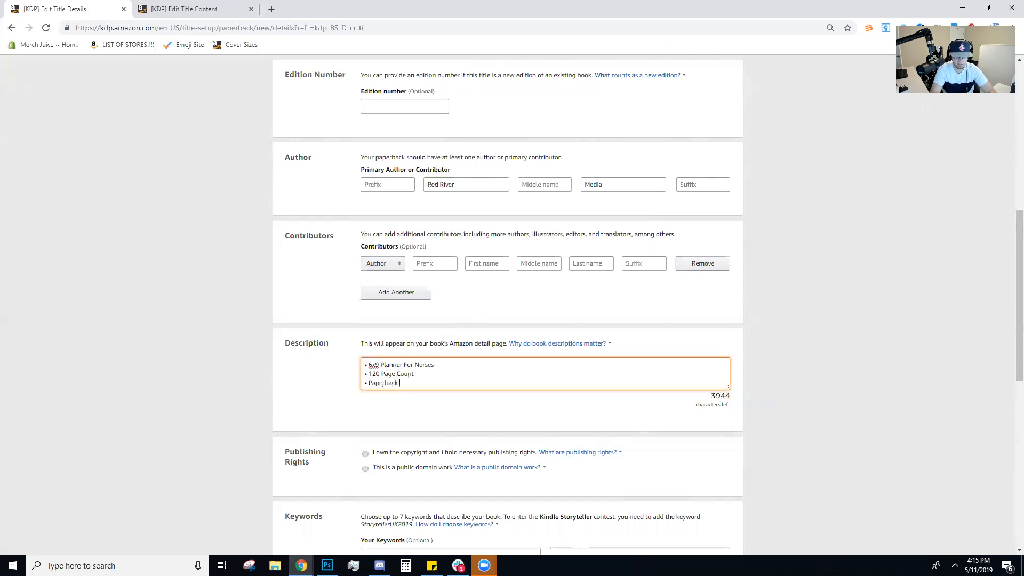
text( P)
key(BackSpace)
text(Cover)
Add an opening line above the description's bullets reading "Grab this amazing Planner For A Nurse You Care For"
click(365, 365)
key(Return)
key(Return)
key(Up)
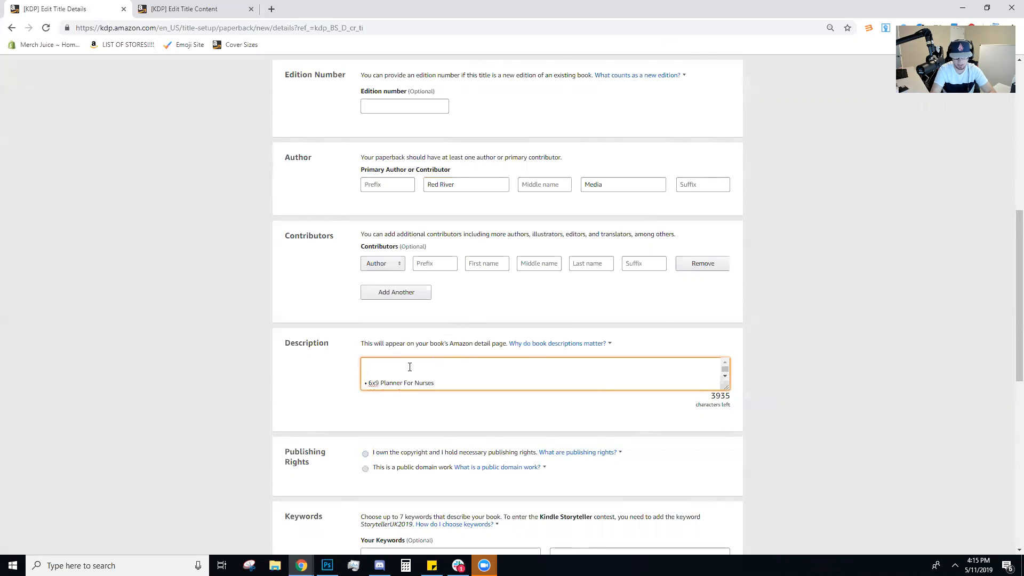
text(Grab this a)
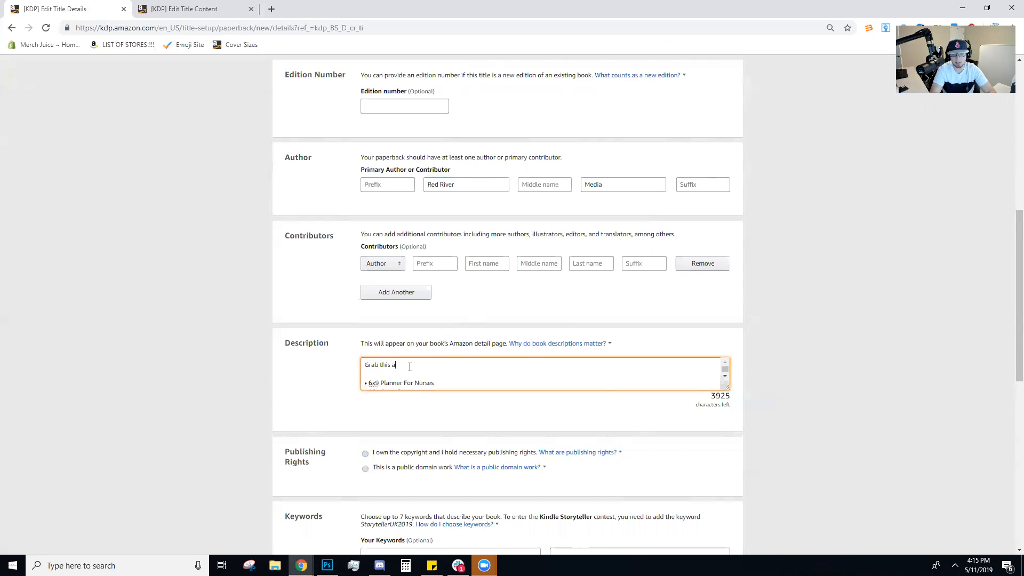
text(mazing Planner For)
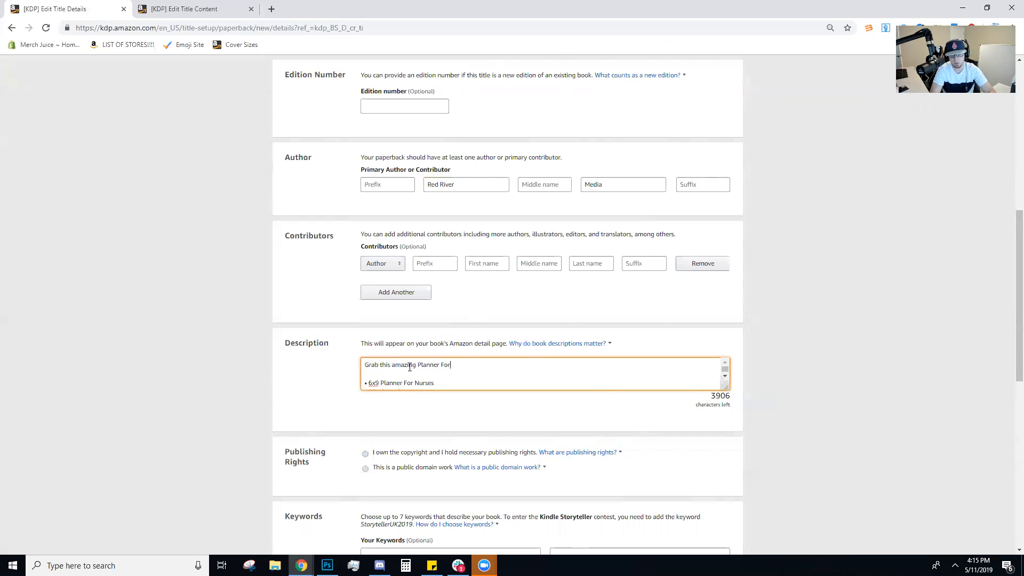
text( A Nurse Y)
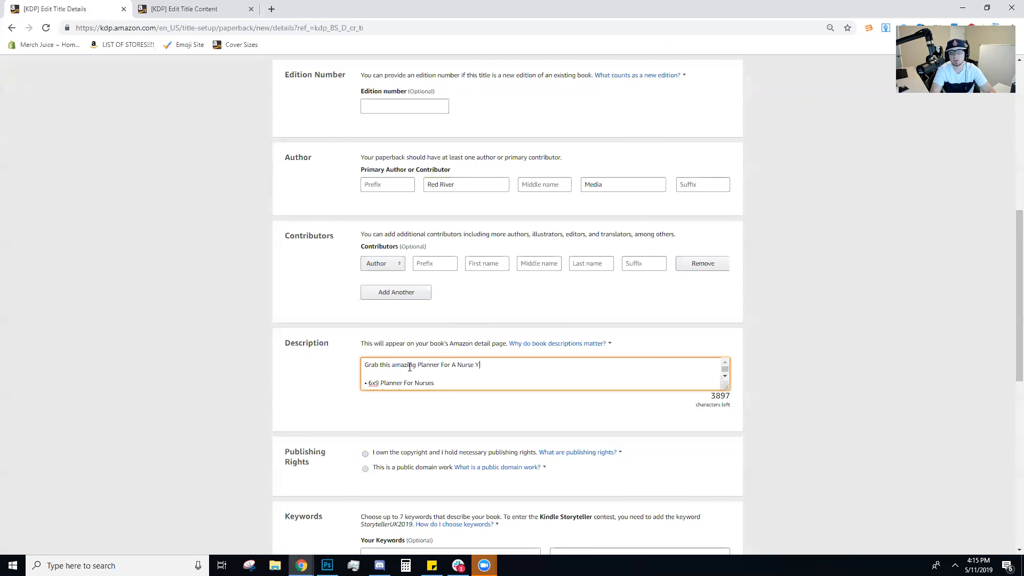
text(ou Care For)
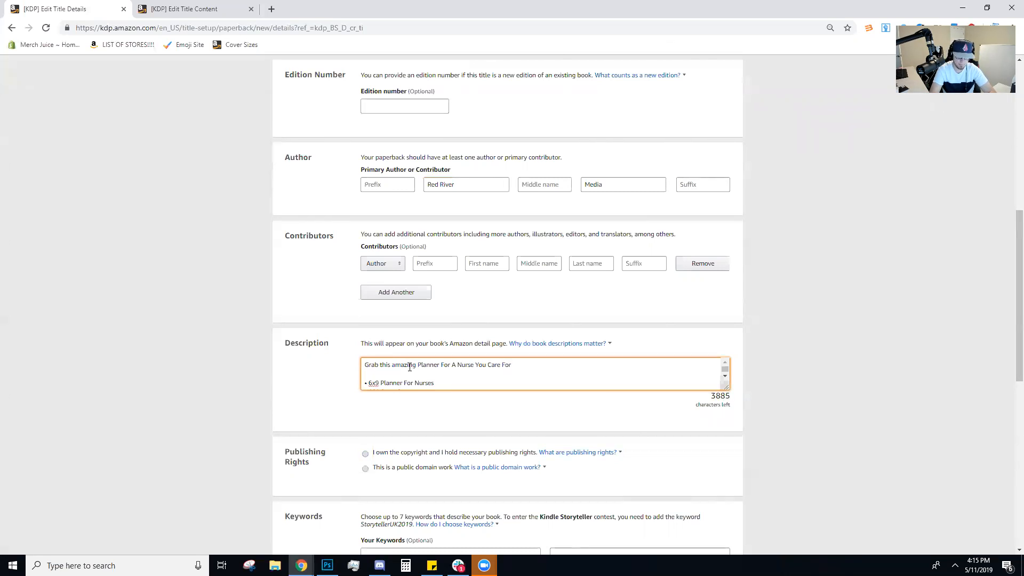
Continue the opening line with "Makes A Perfect Birthday or Christmas Gift for yourself, co workers or other nurses." and enlarge the description box
text(. Makes A Perfect Birthday )
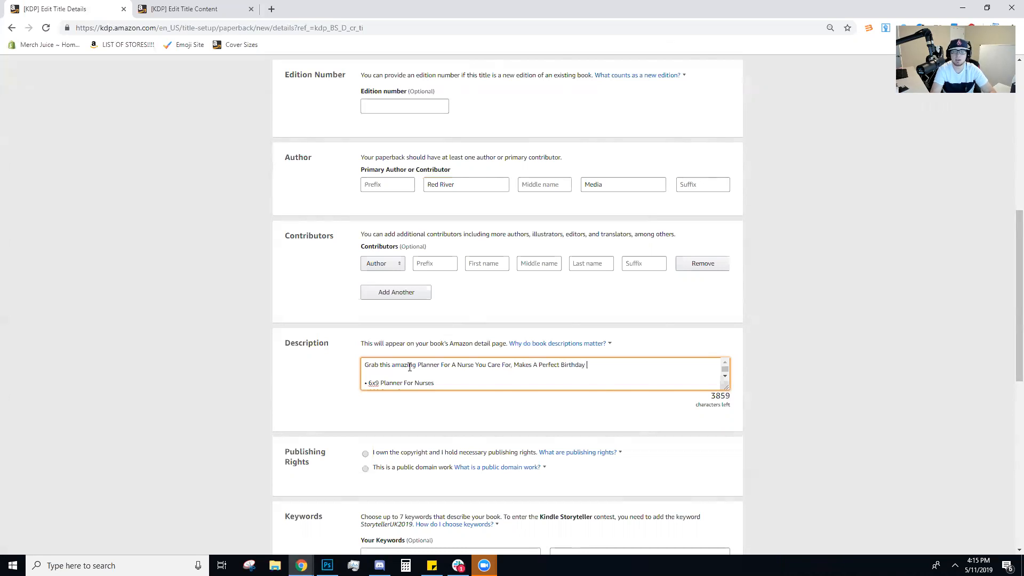
text(or Christmas Gift for yourself)
text(  co workers or other nurses,)
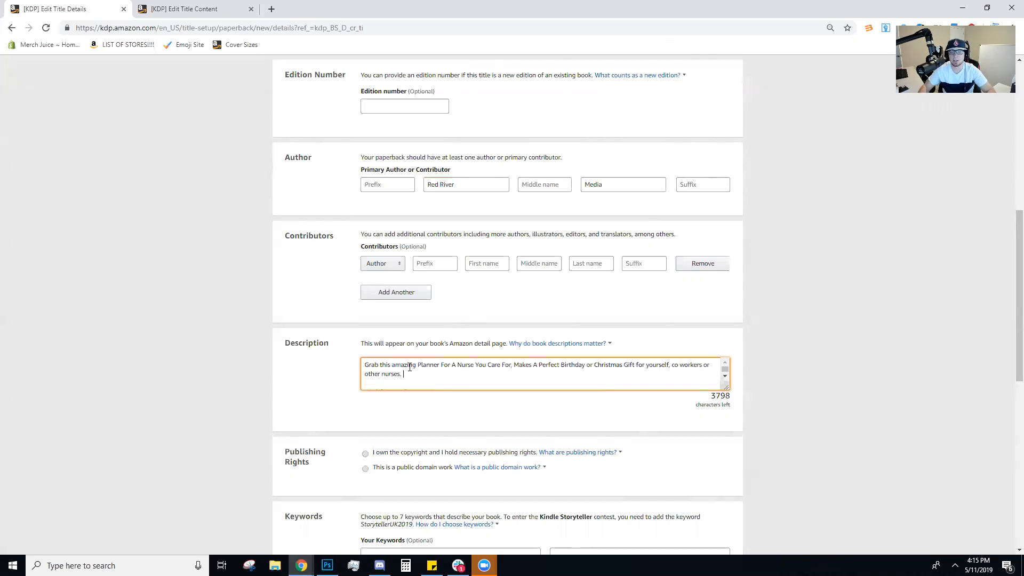
scroll(407, 376, down, 1)
drag(731, 389, 729, 484)
drag(438, 410, 363, 391)
click(421, 411)
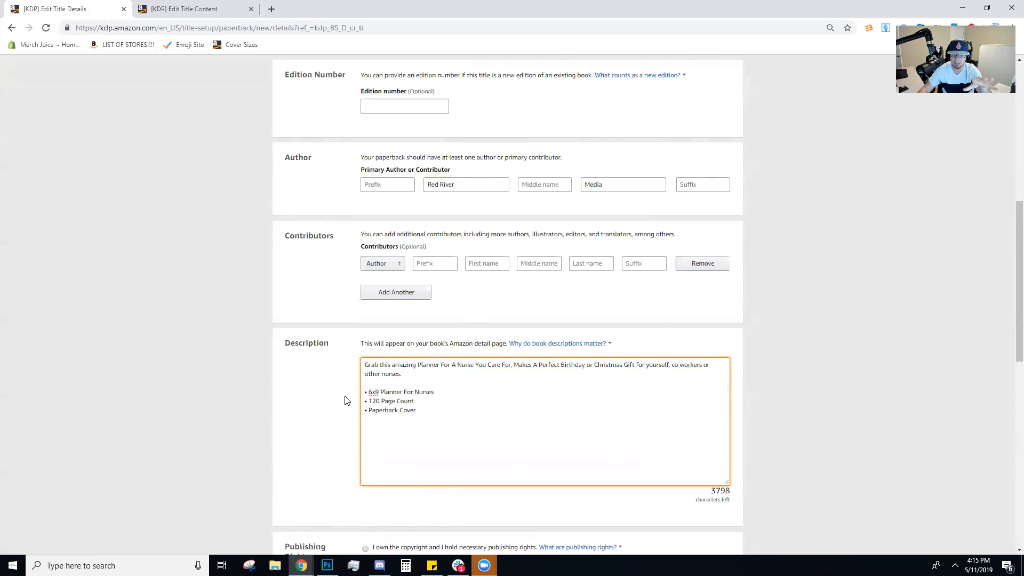
Declare ownership of the copyright and the necessary publishing rights for the book
scroll(310, 341, down, 6)
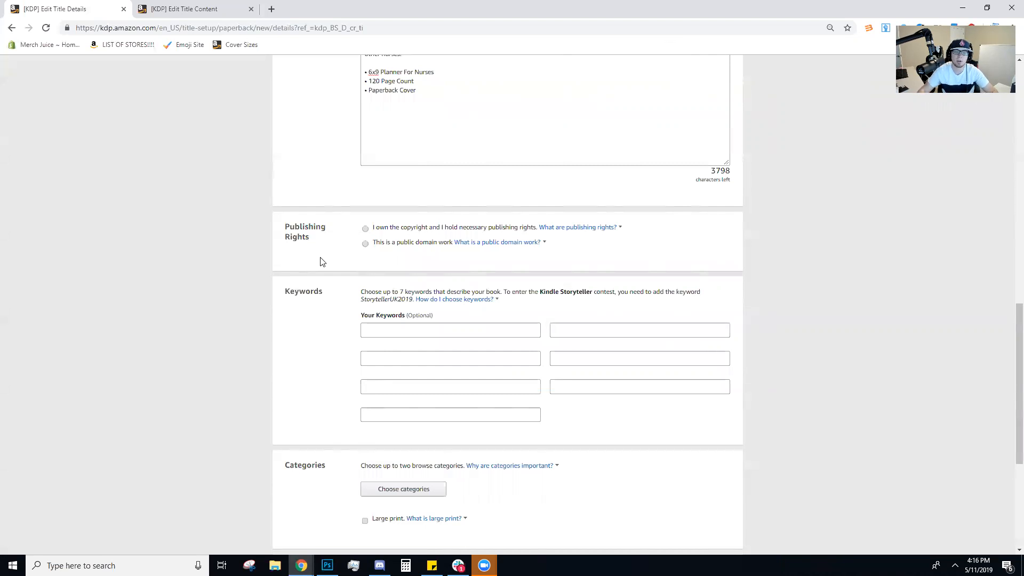
click(365, 229)
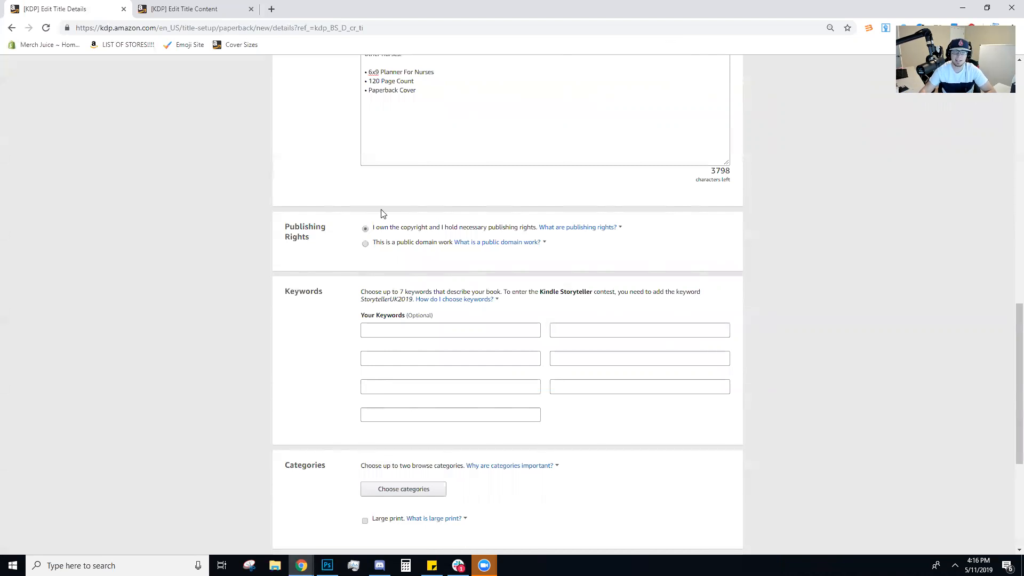
scroll(394, 219, down, 2)
click(402, 223)
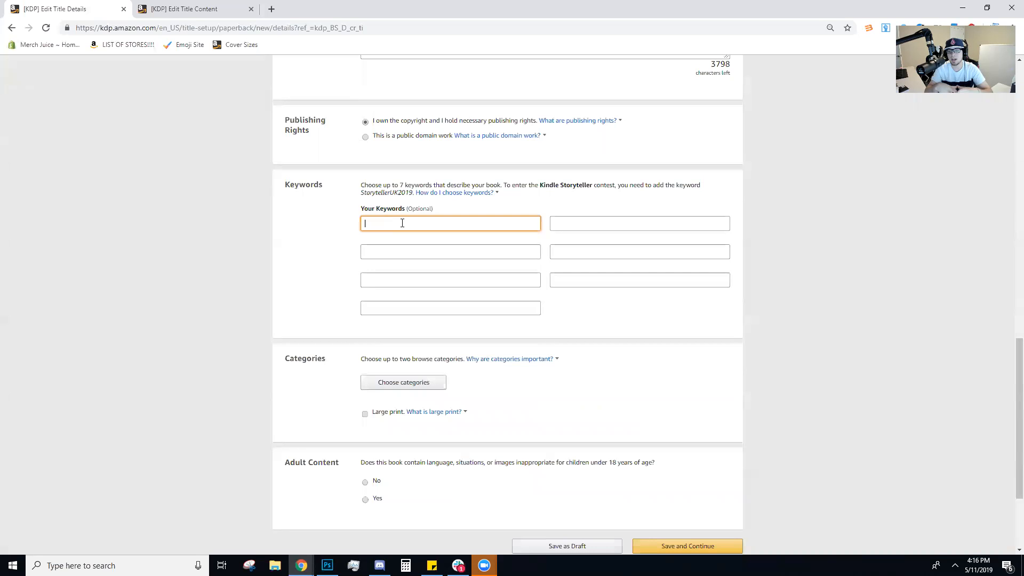
text(Notebooks)
key(Tab)
key(Tab)
key(Tab)
text(Notebook)
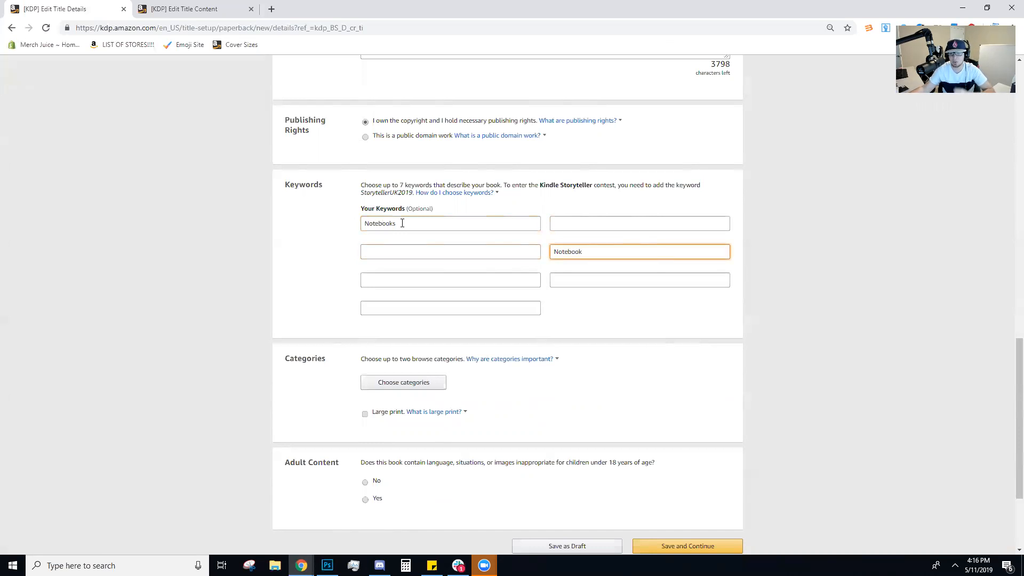
key(ctrl+a)
key(BackSpace)
click(402, 222)
key(ctrl+a)
key(BackSpace)
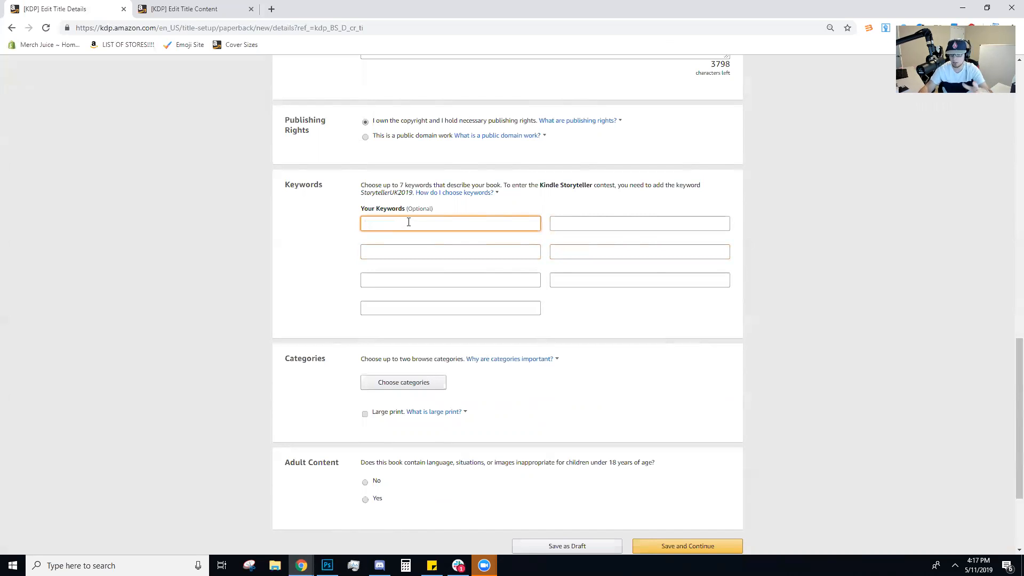
Open the category chooser for the book and select Non-Classifiable as a category
scroll(422, 224, down, 2)
click(405, 275)
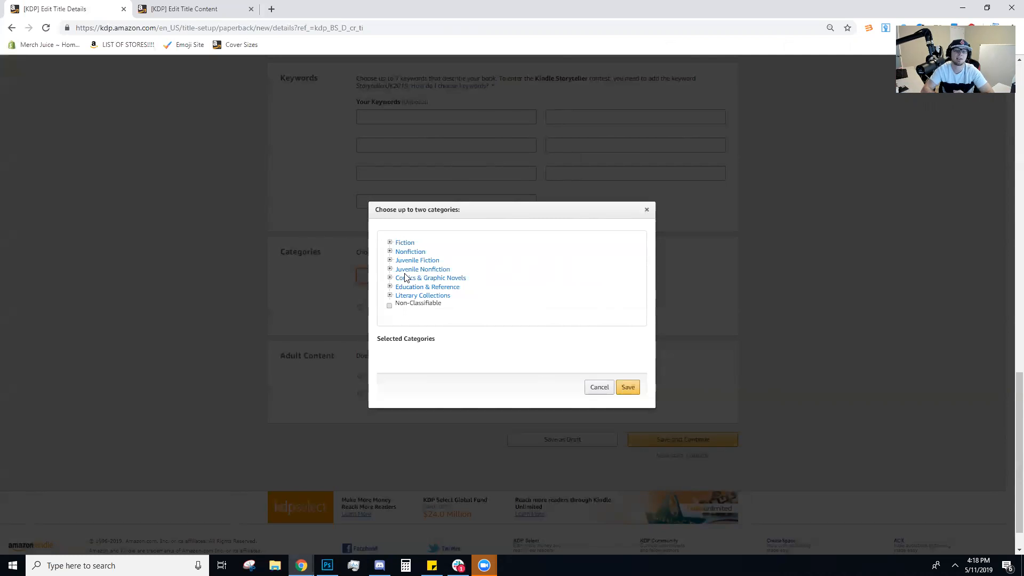
click(389, 305)
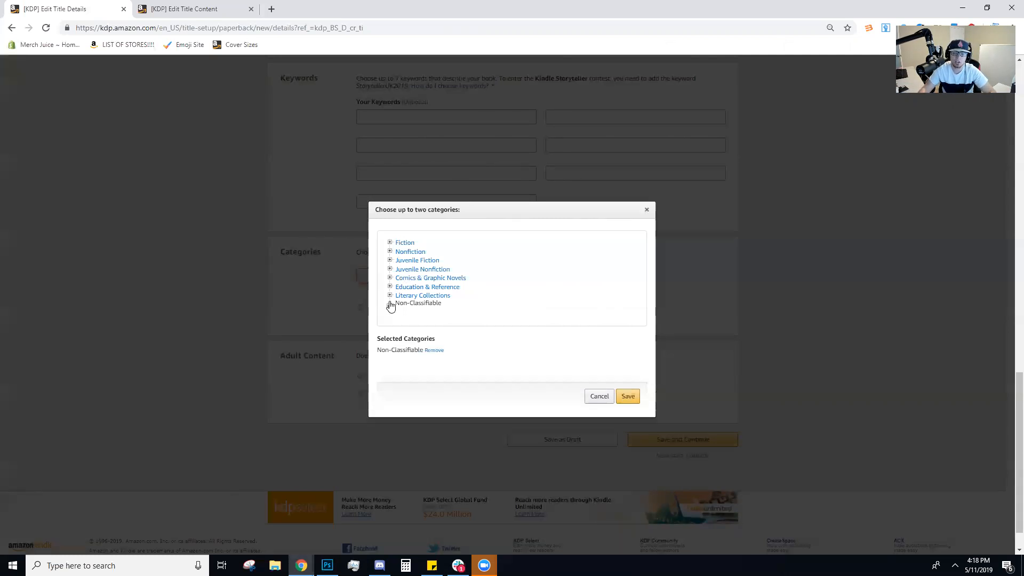
Expand the Nonfiction > Medical > Nursing branch in the category chooser
click(390, 251)
scroll(424, 256, down, 5)
scroll(420, 255, down, 3)
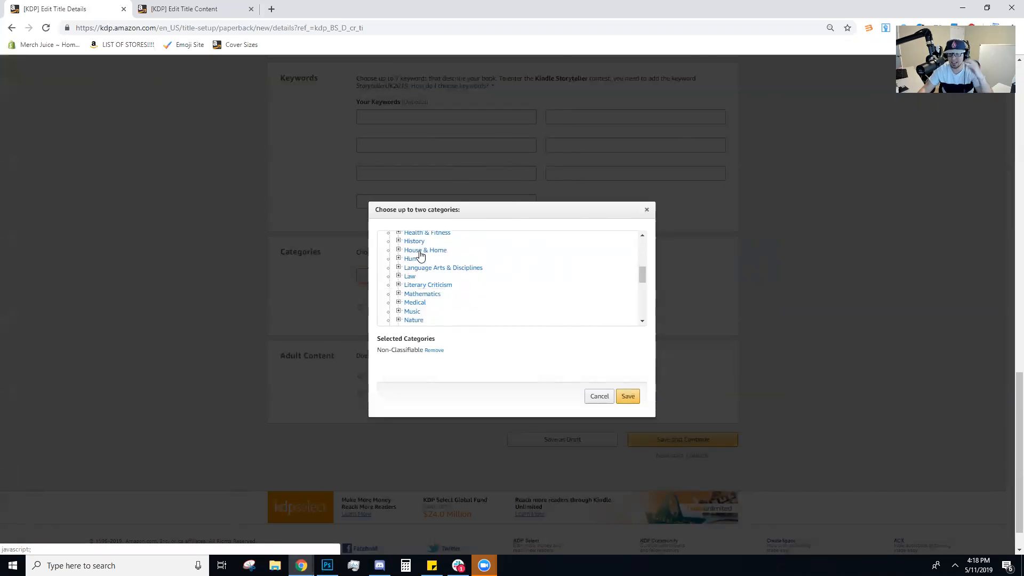
scroll(415, 257, down, 3)
click(415, 250)
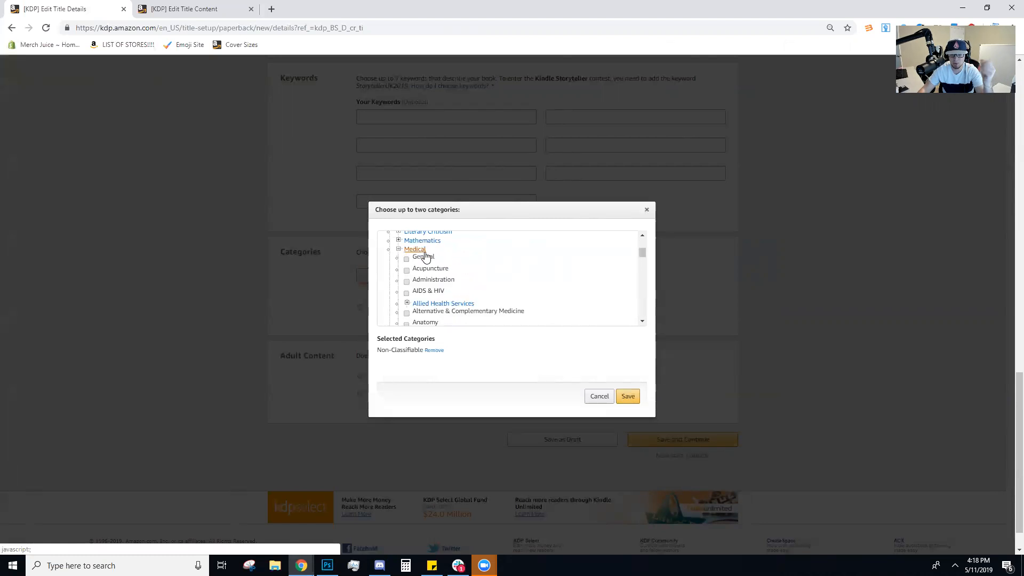
scroll(449, 270, down, 5)
scroll(450, 271, down, 8)
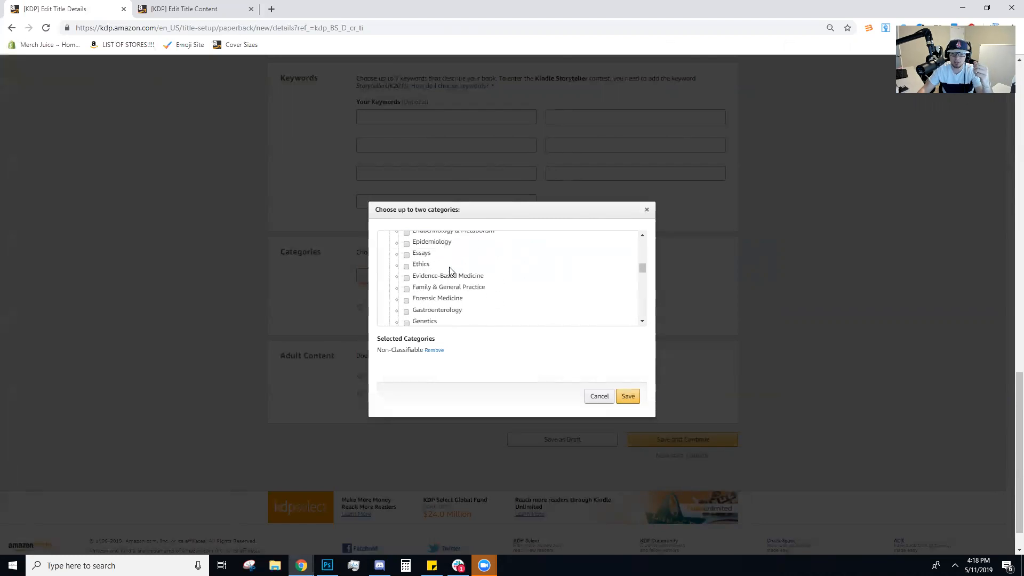
scroll(449, 271, down, 3)
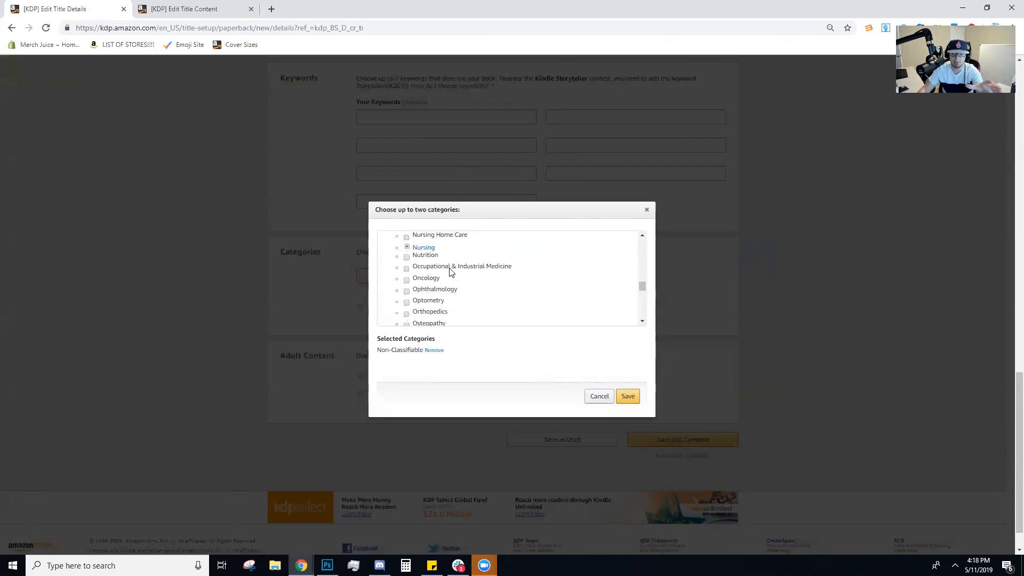
click(406, 247)
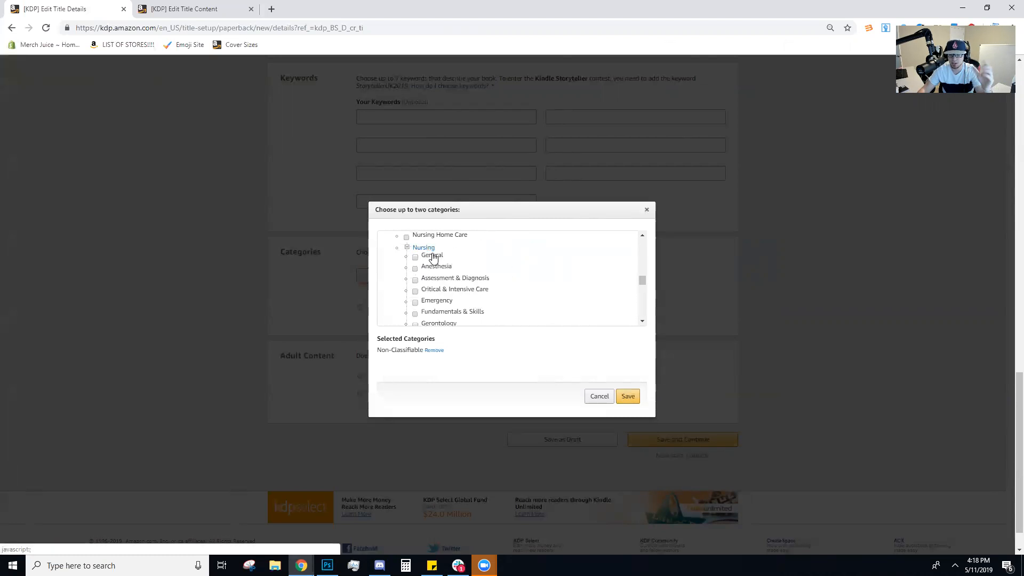
Look over the Nursing subcategories, add General as the book's second category, and save the selection
scroll(436, 258, down, 6)
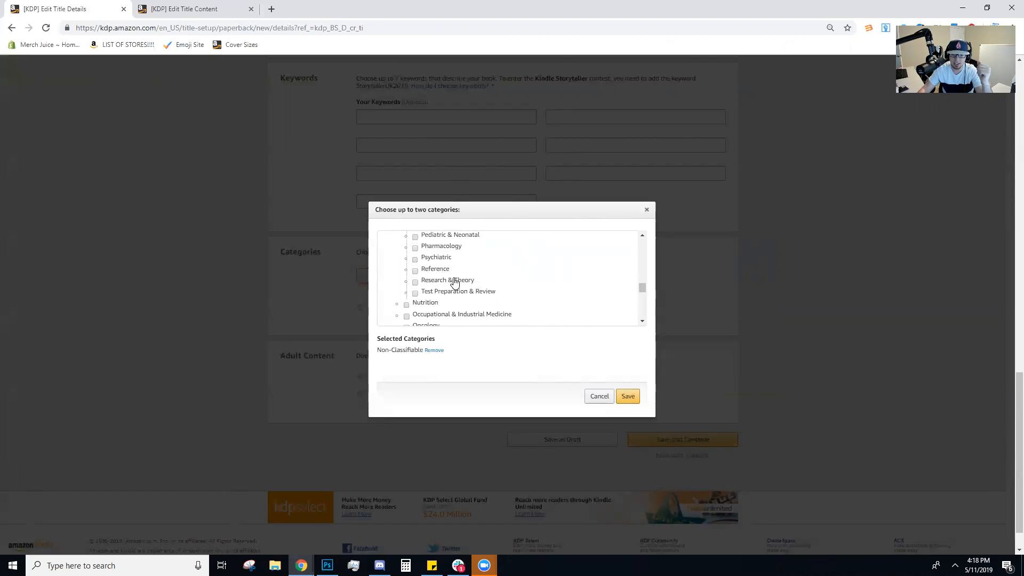
scroll(455, 281, up, 2)
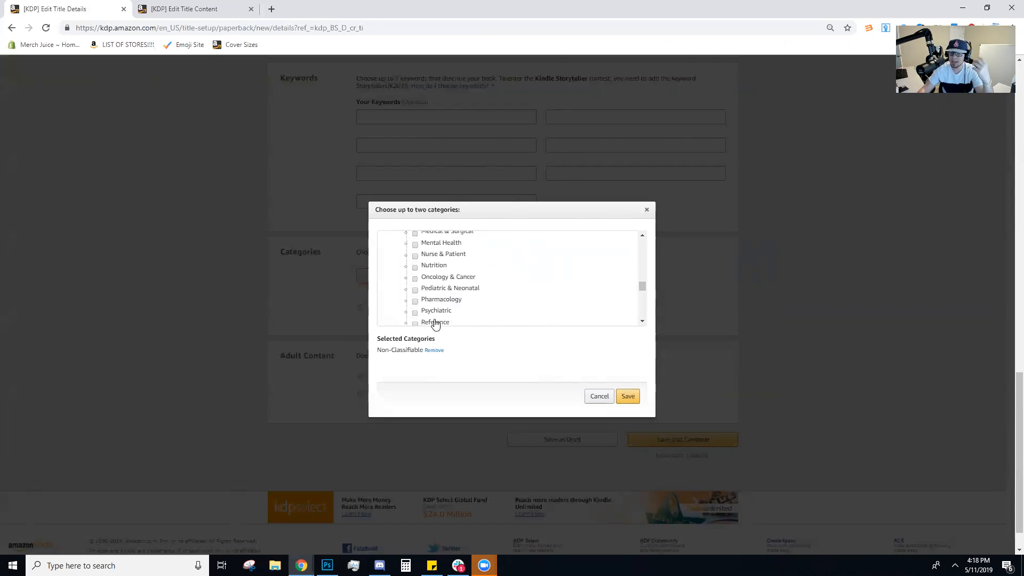
scroll(434, 320, up, 4)
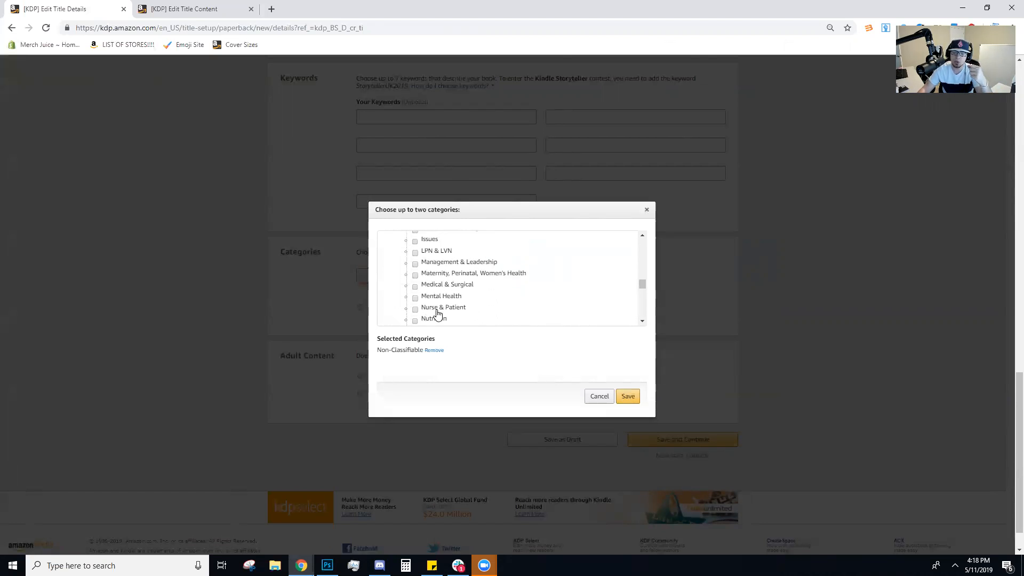
scroll(443, 301, up, 2)
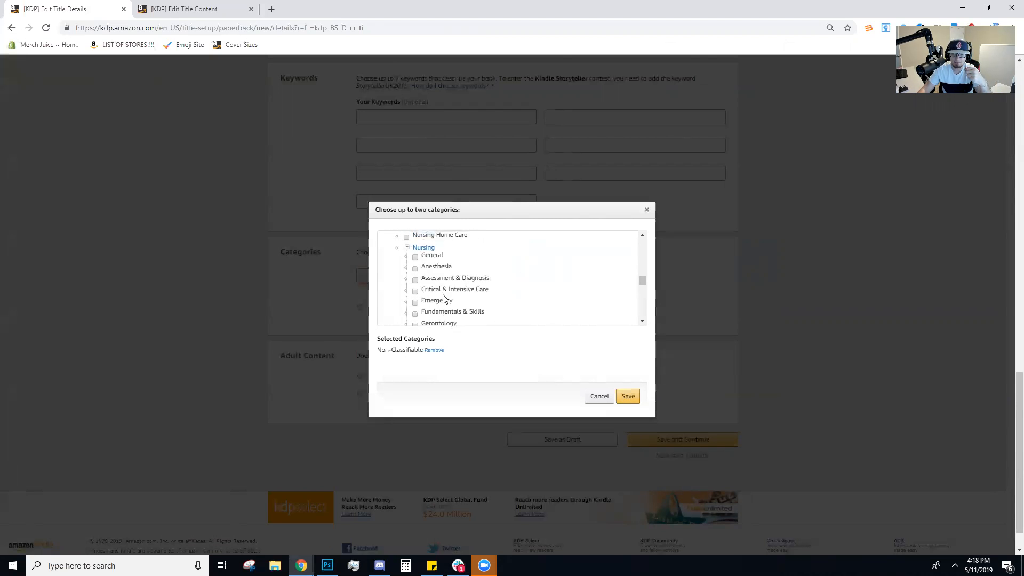
click(432, 255)
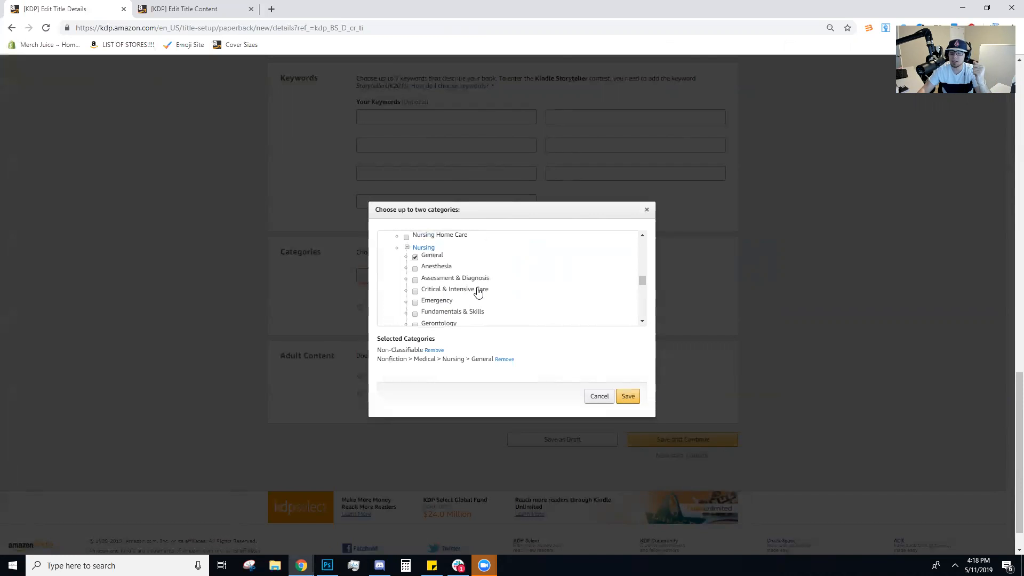
click(627, 395)
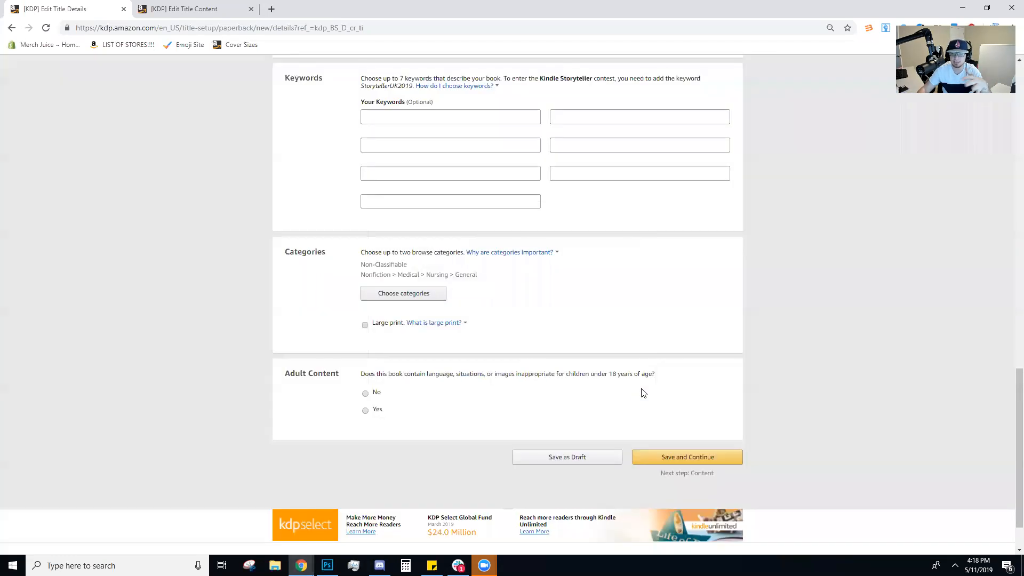
Reopen the category chooser, review the remaining Medical subcategories, and save the existing selection
click(387, 295)
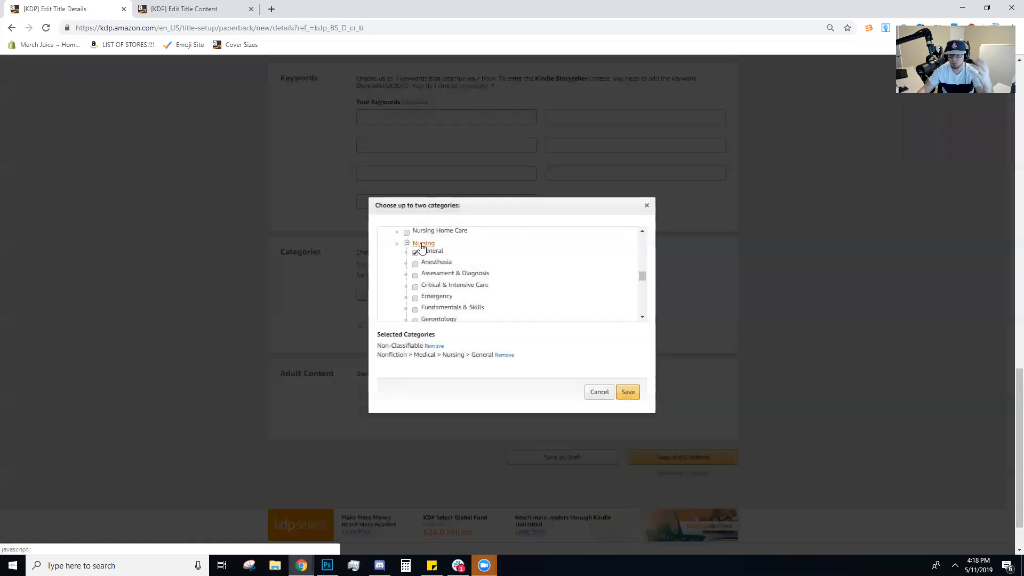
scroll(434, 262, down, 1)
scroll(436, 273, down, 2)
scroll(434, 272, down, 5)
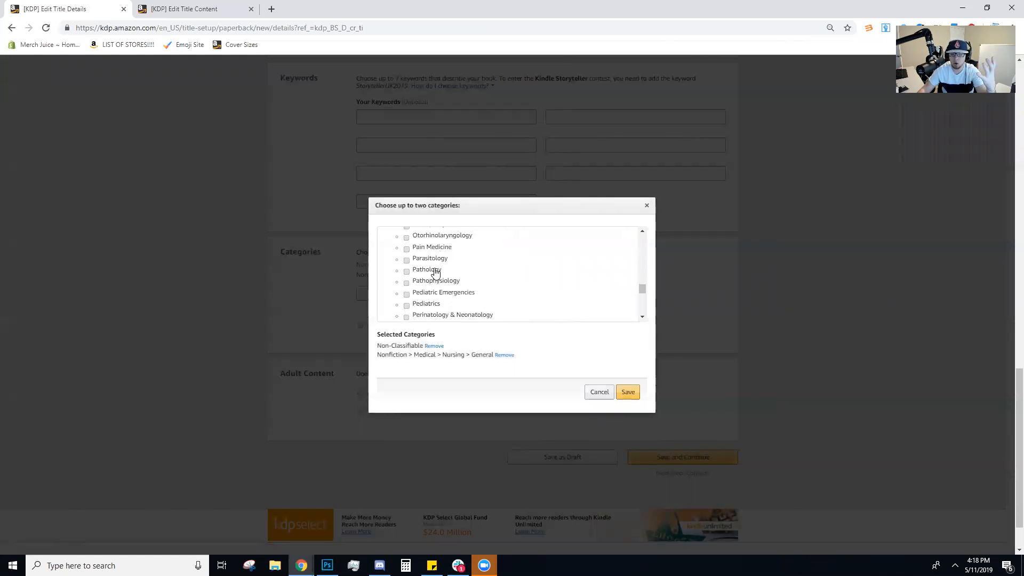
scroll(435, 275, down, 3)
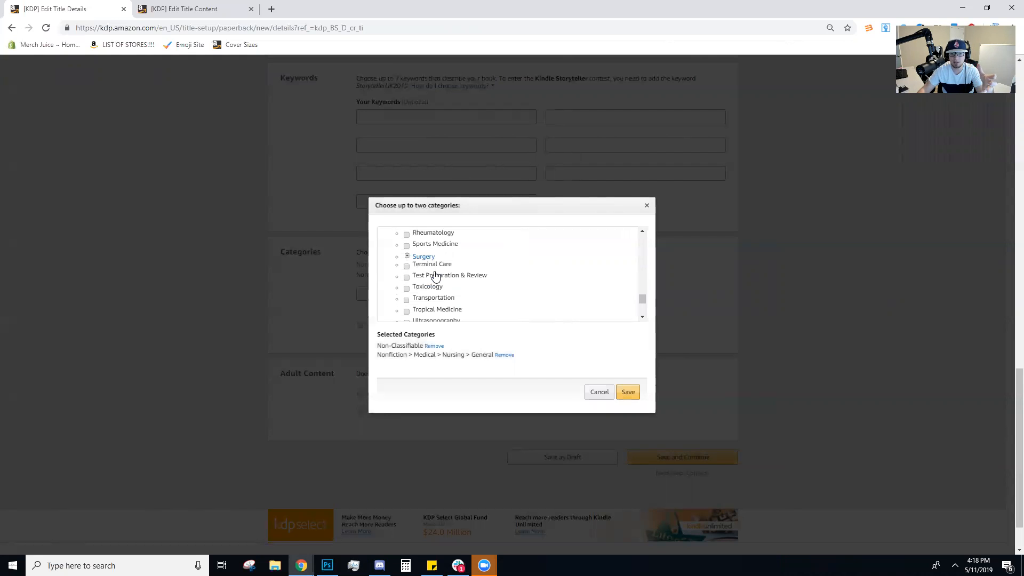
scroll(435, 275, down, 3)
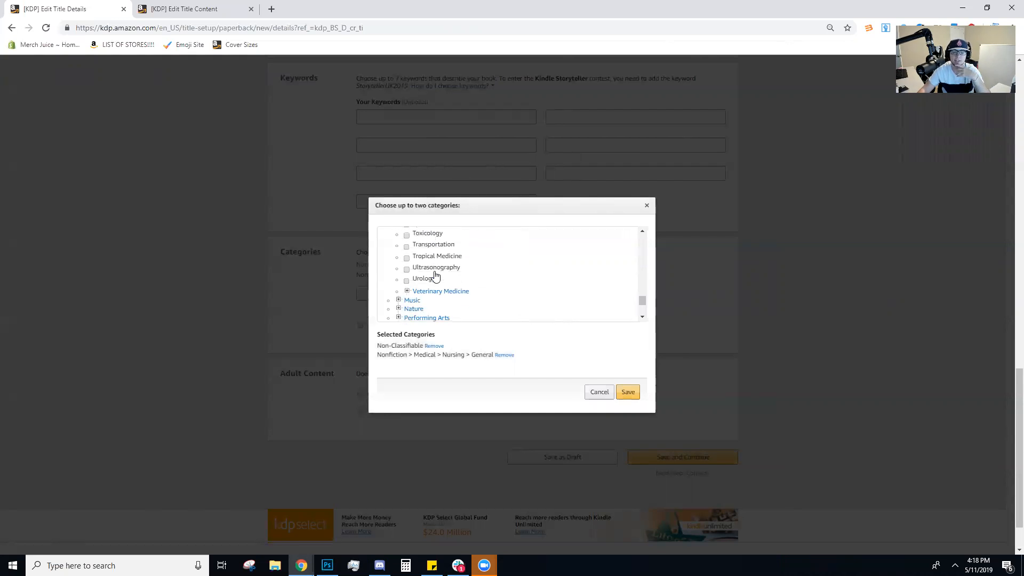
click(628, 393)
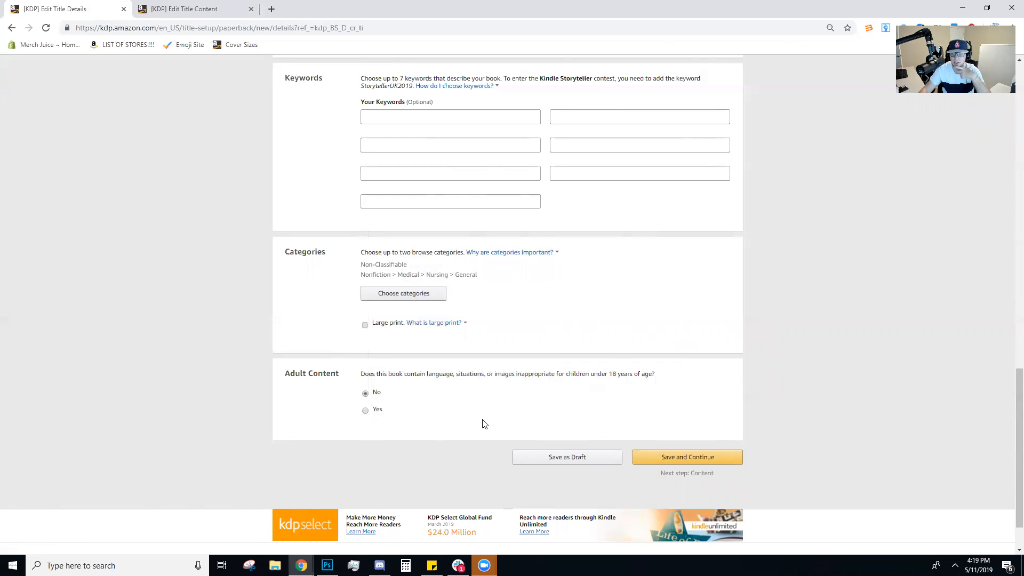
Answer No to the adult content question, and save the details to continue to the paperback content
click(670, 457)
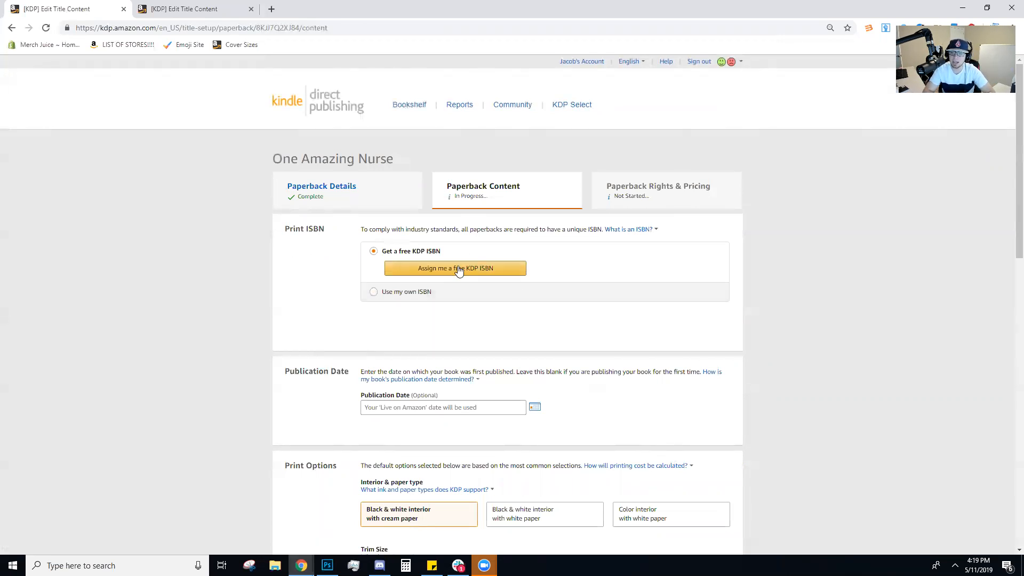
Check the explanation of what an ISBN is and assign the book a free KDP ISBN
click(642, 230)
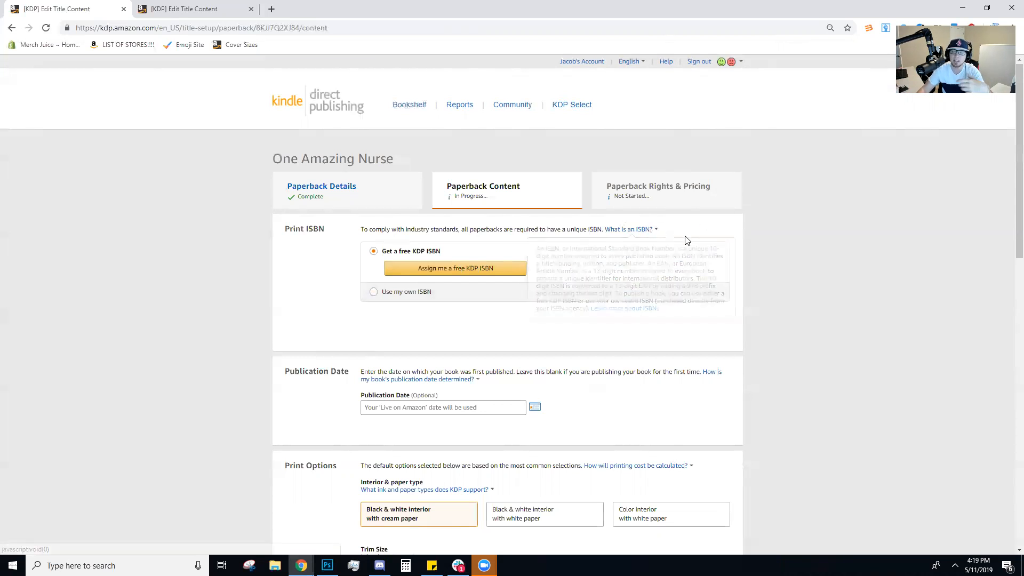
click(434, 269)
click(683, 327)
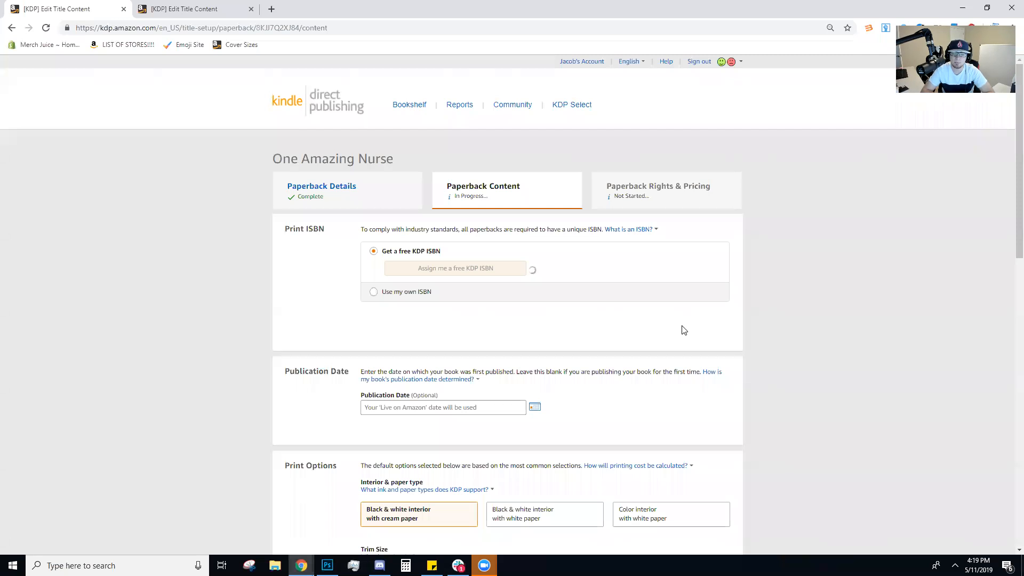
double_click(604, 281)
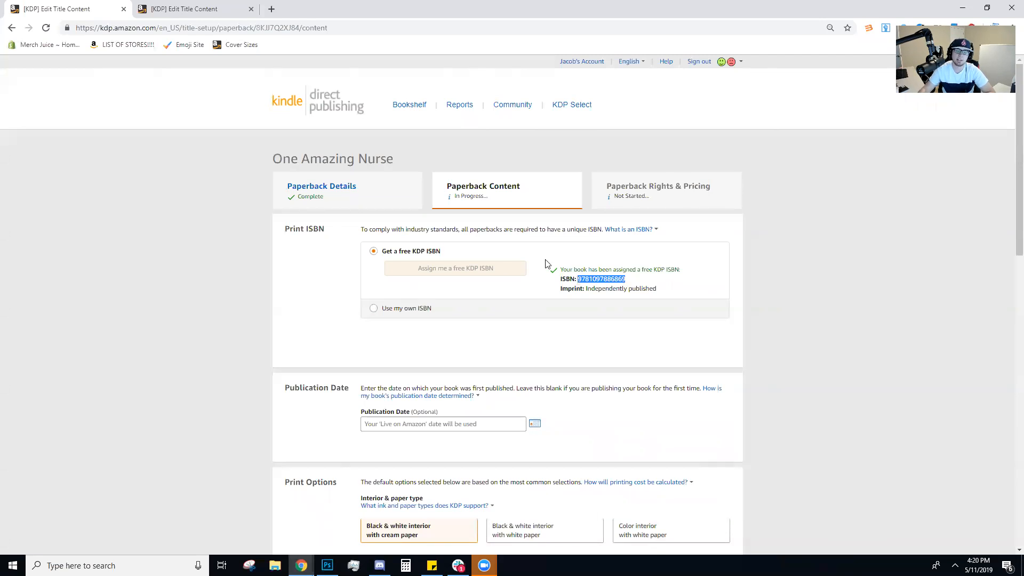
Look at the optional publication date calendar and leave the date blank
scroll(543, 264, down, 4)
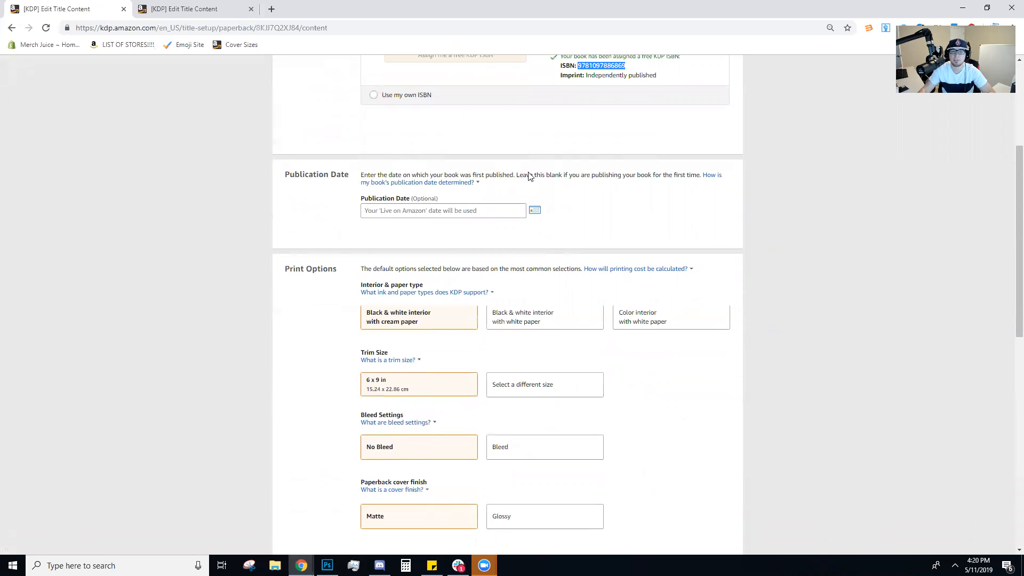
click(543, 210)
click(535, 212)
click(580, 222)
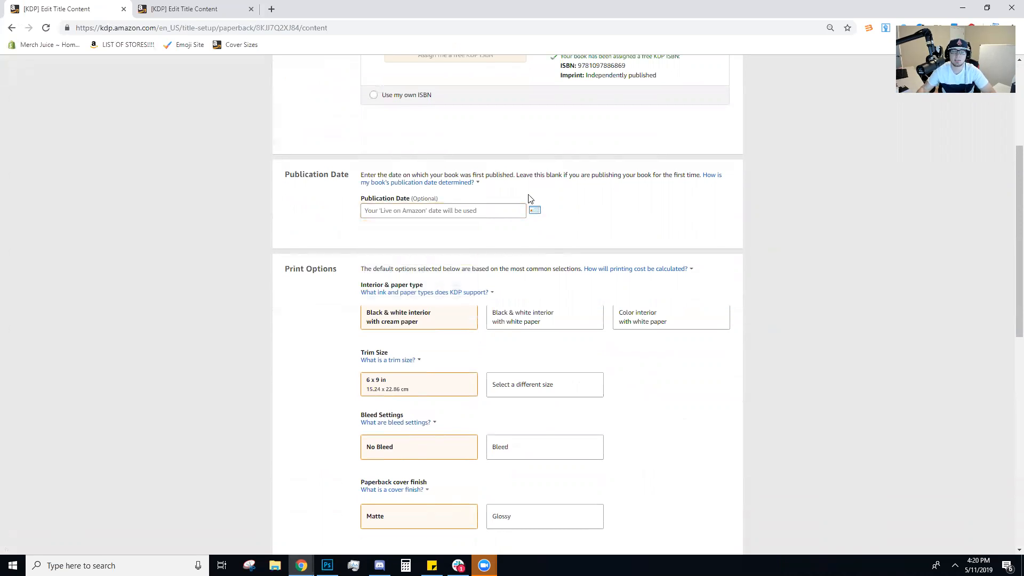
Review the available trim sizes and select 6 x 9 in for the paperback
scroll(410, 163, down, 3)
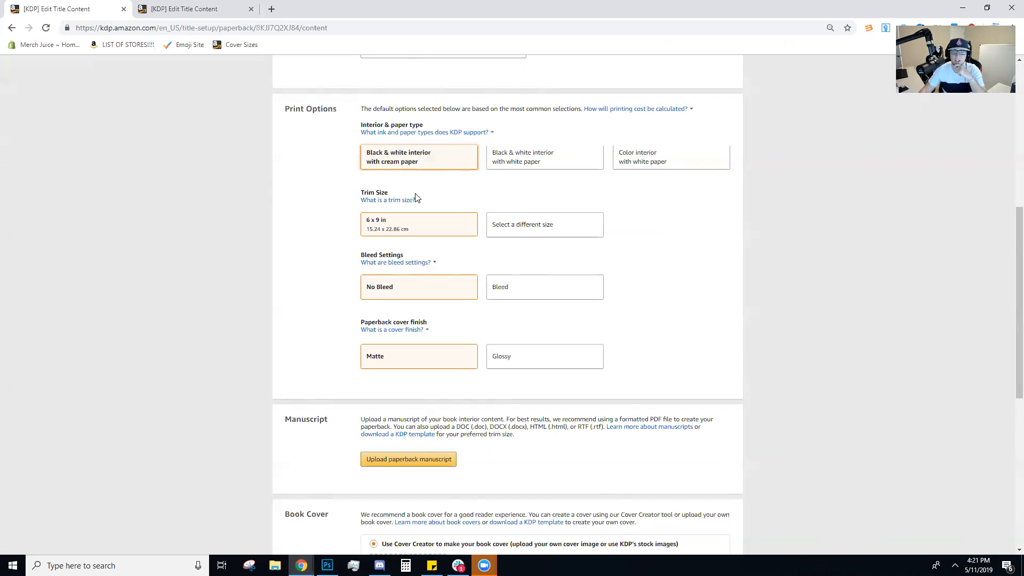
click(519, 226)
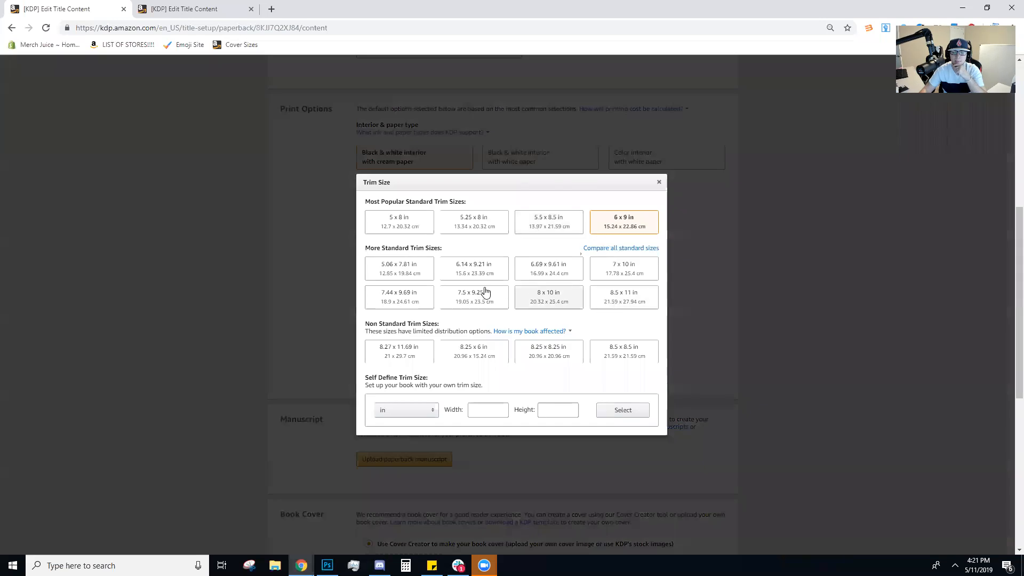
click(616, 222)
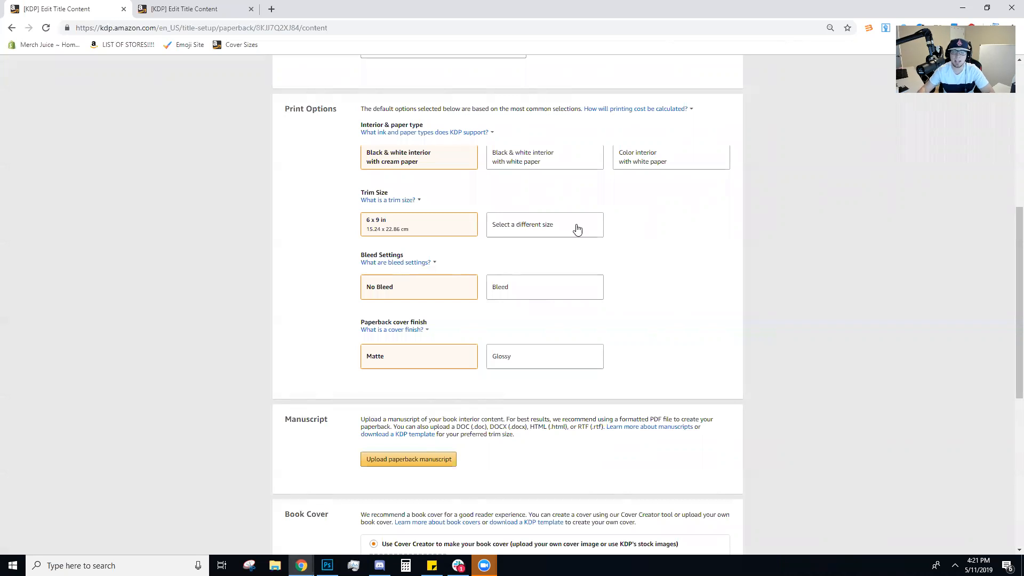
Open Interior File.pdf in Adobe Acrobat Reader, zoom out to examine the page's ruled lines up to its edges, and close it
mouse_move(415, 263)
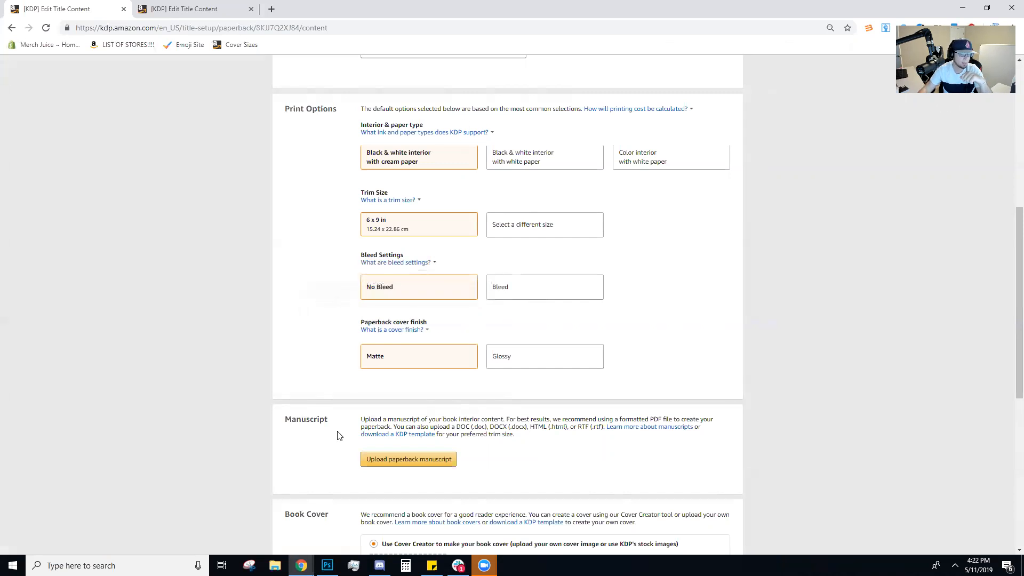
click(275, 564)
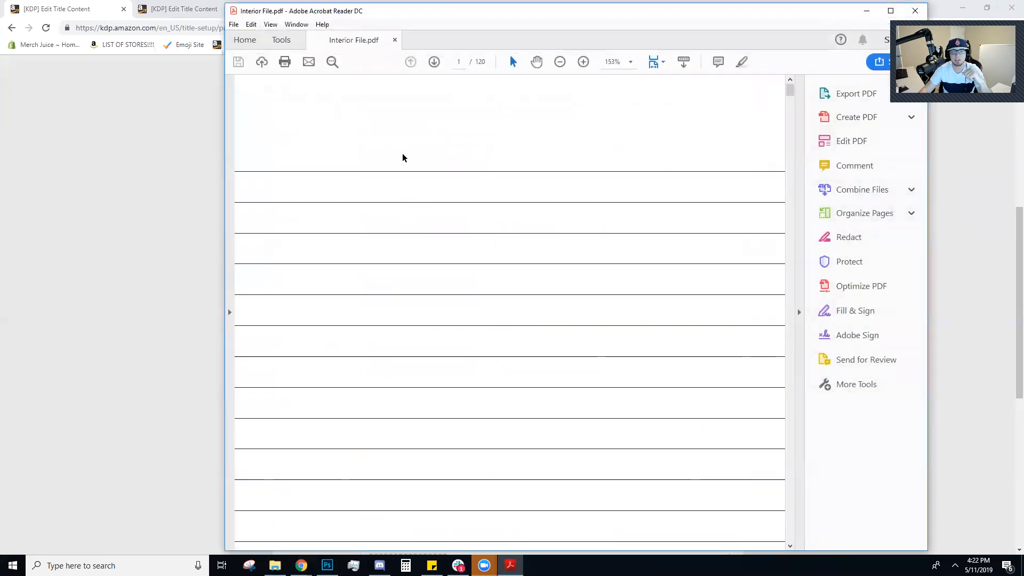
click(559, 61)
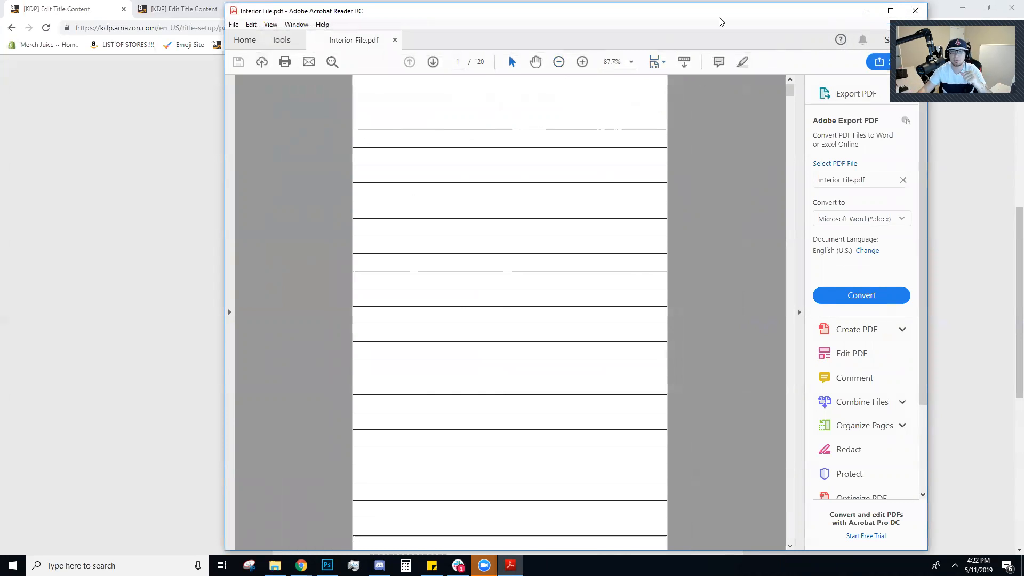
drag(699, 14, 629, 23)
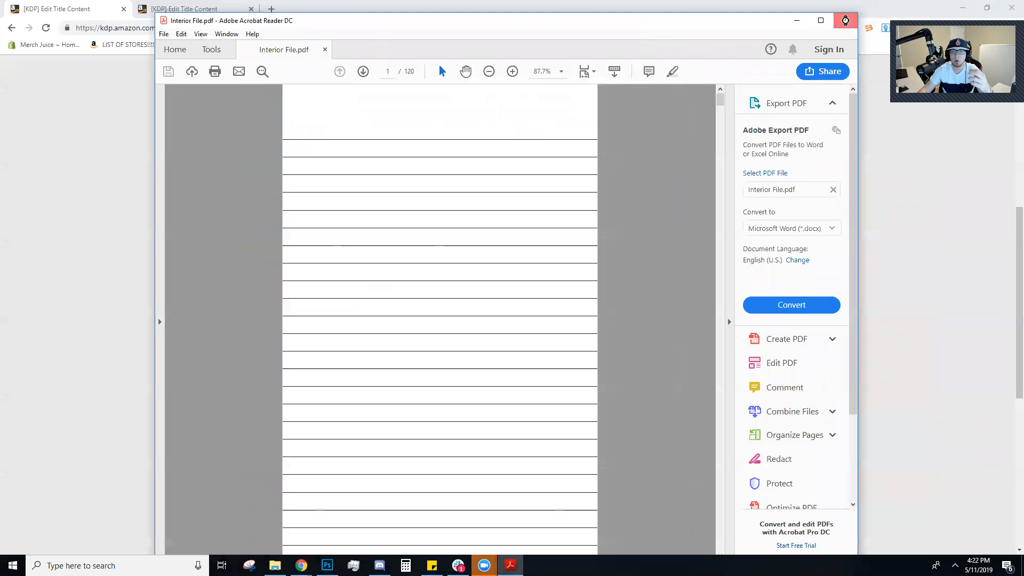
click(845, 20)
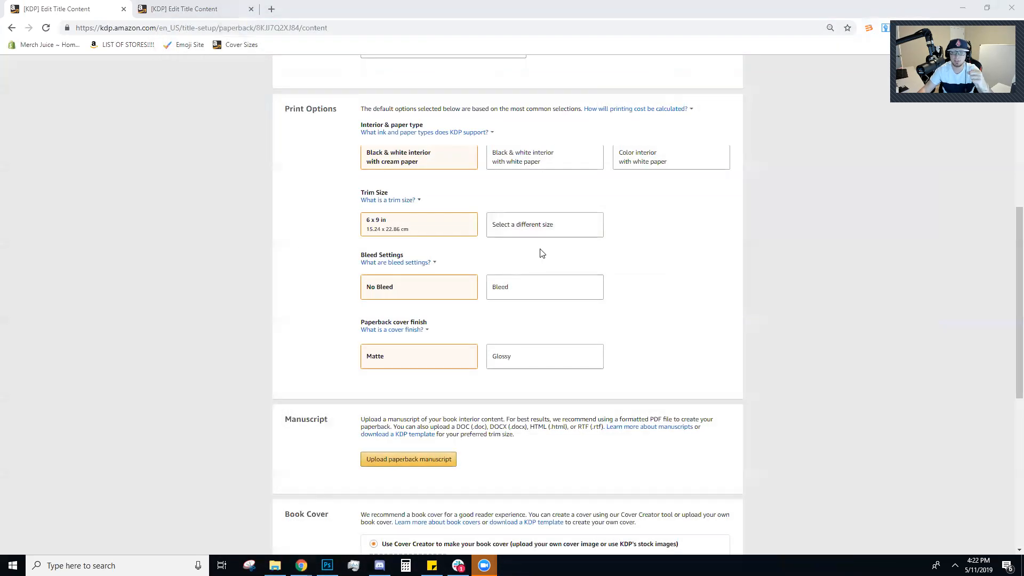
Set the bleed settings to Bleed and, after trying Glossy, set the paperback cover finish to Matte
click(516, 281)
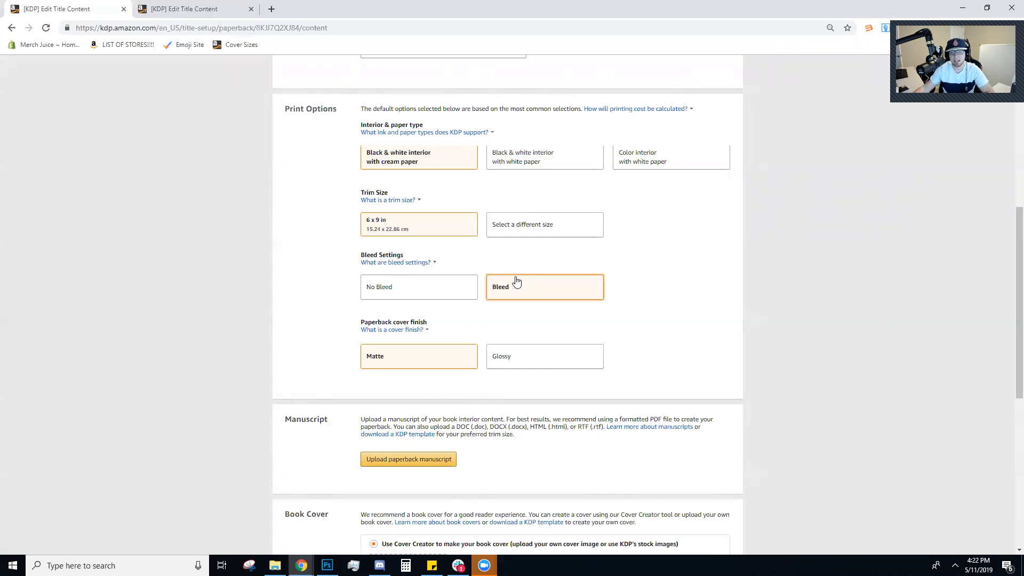
click(520, 362)
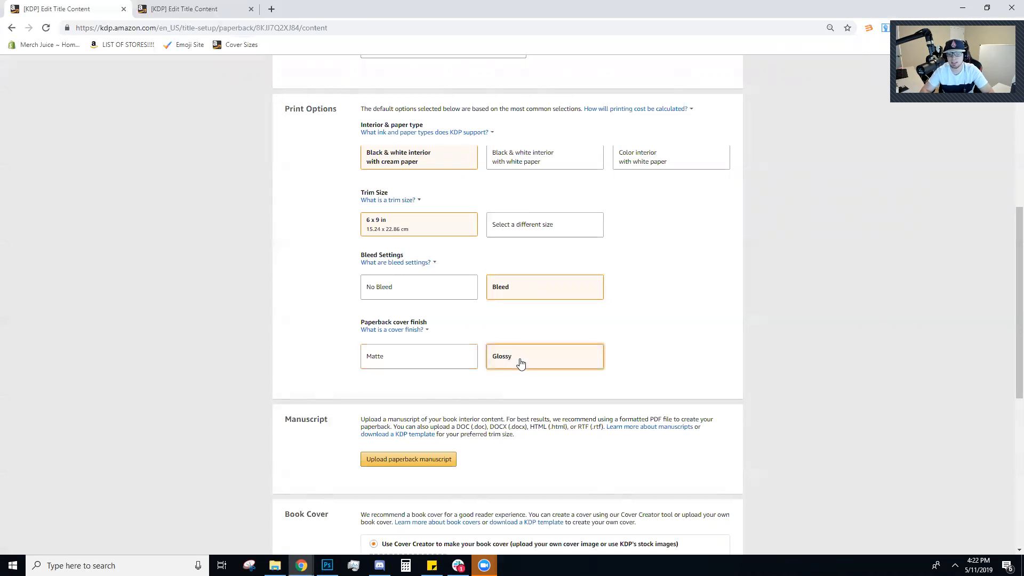
click(472, 363)
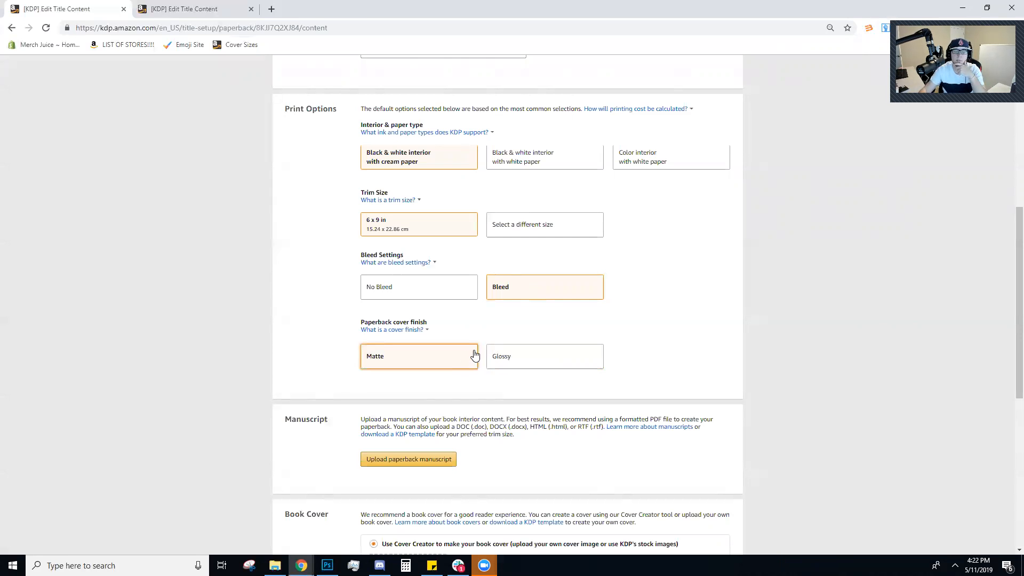
Upload Interior File.pdf from the Desktop as the paperback manuscript
scroll(473, 356, down, 3)
drag(342, 261, 284, 263)
click(283, 264)
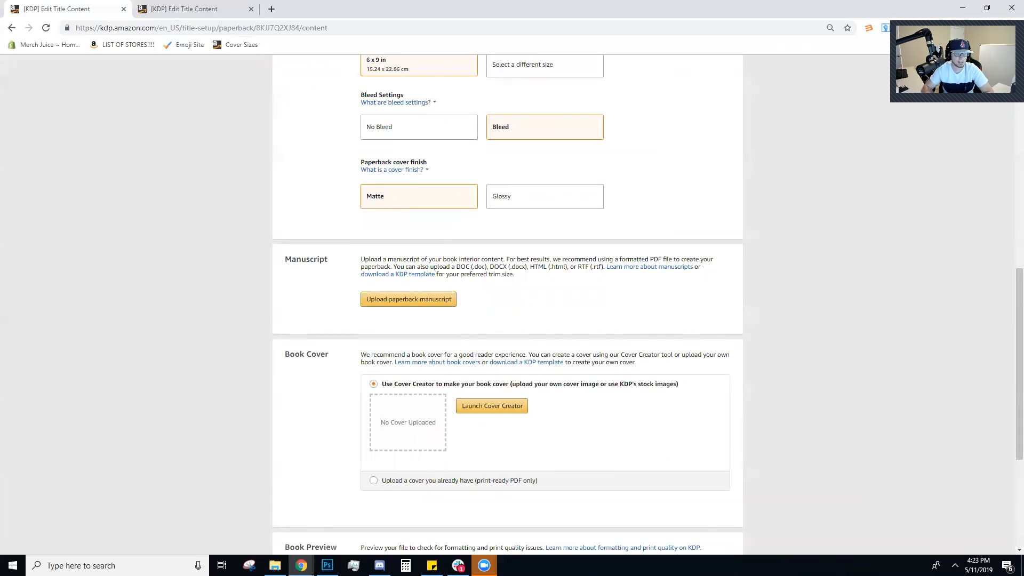
click(383, 294)
click(514, 106)
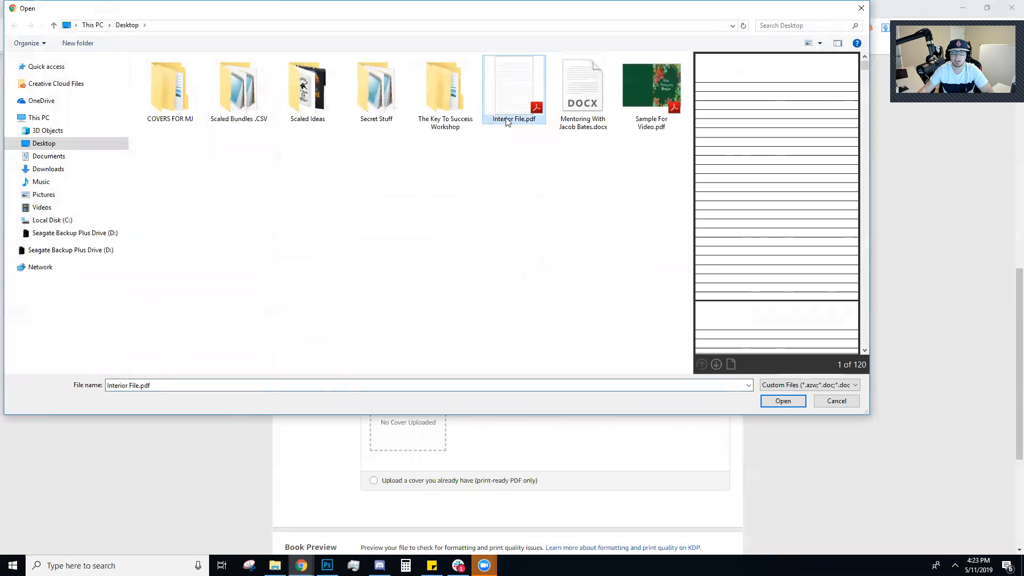
click(782, 401)
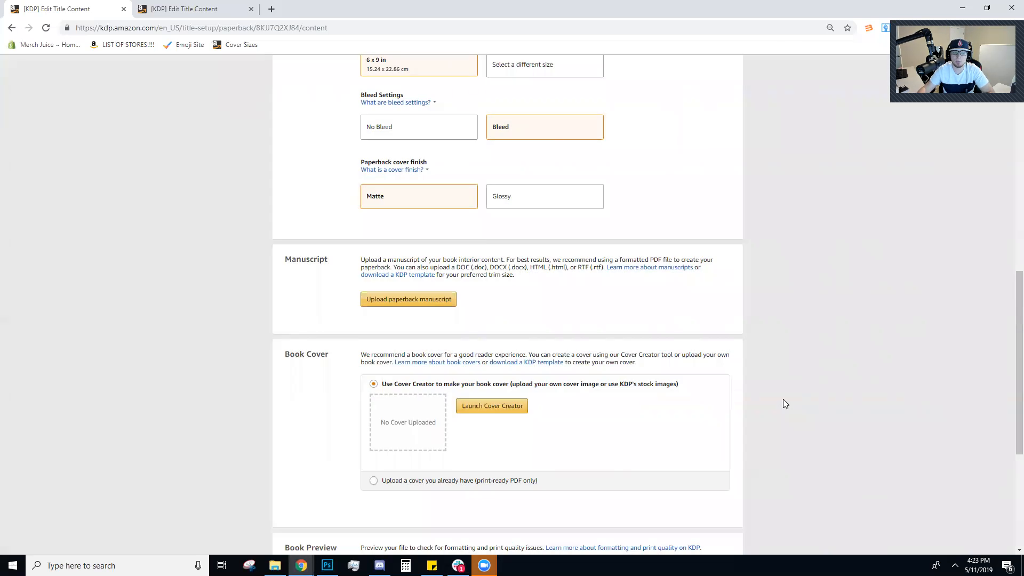
Launch Cover Creator, skip adding an image, look over the cover designs, and exit back to the paperback content page
scroll(320, 301, down, 3)
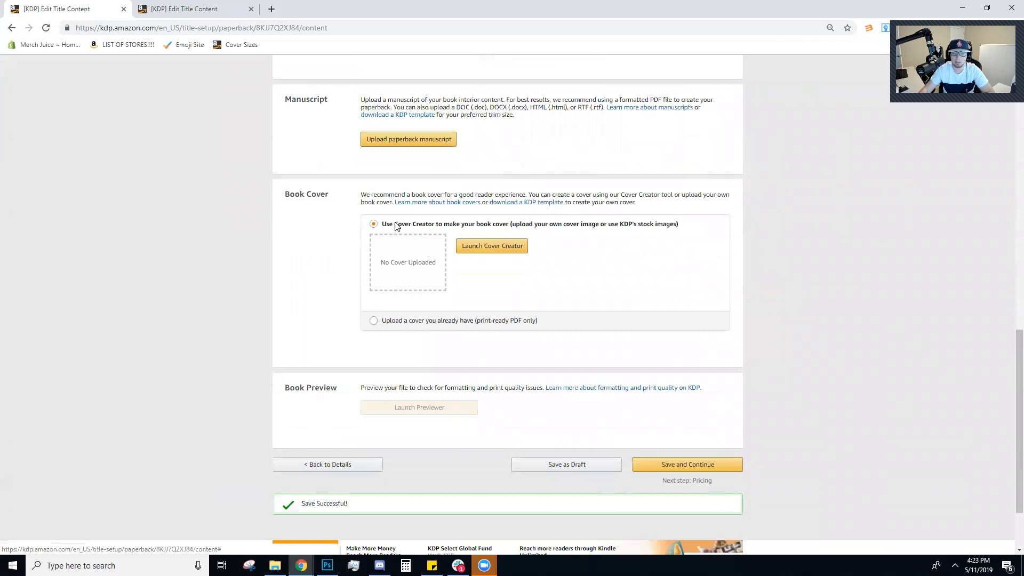
click(472, 245)
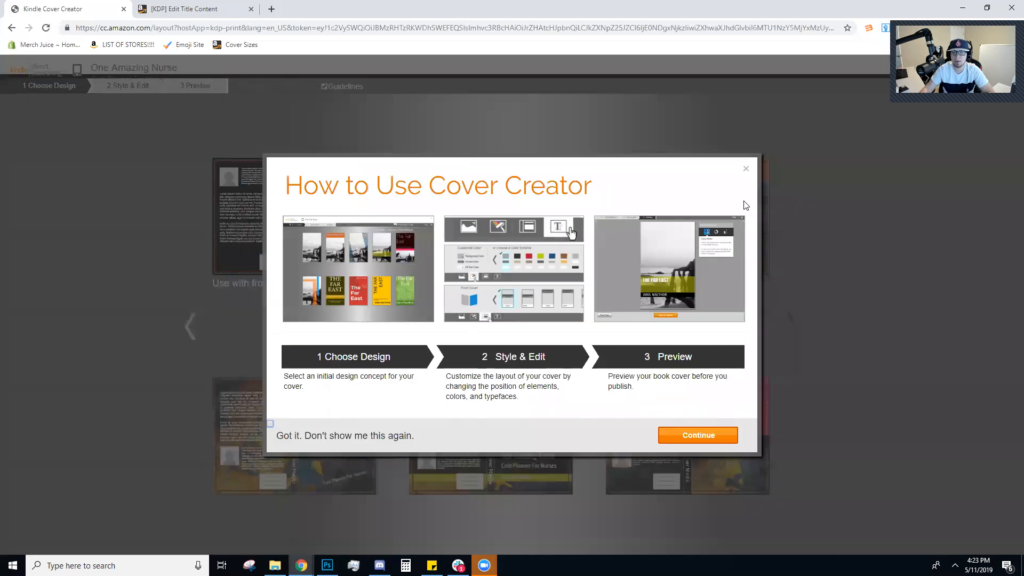
click(745, 169)
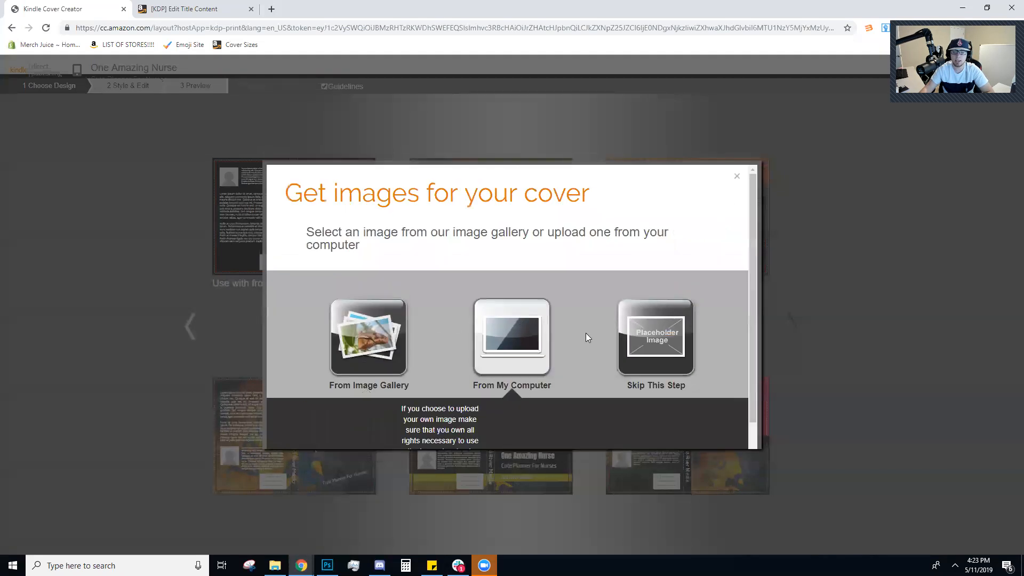
click(661, 338)
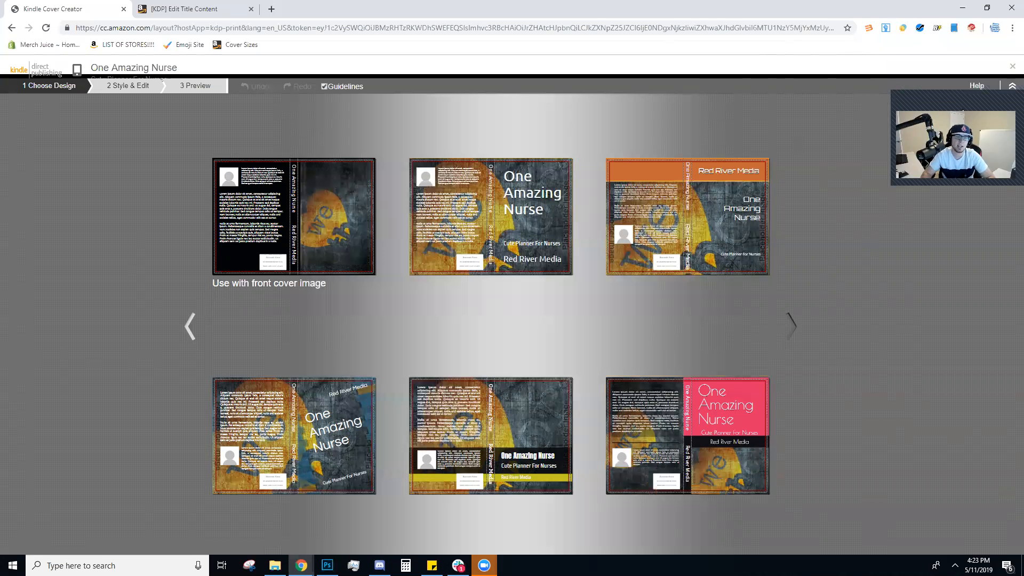
click(1012, 66)
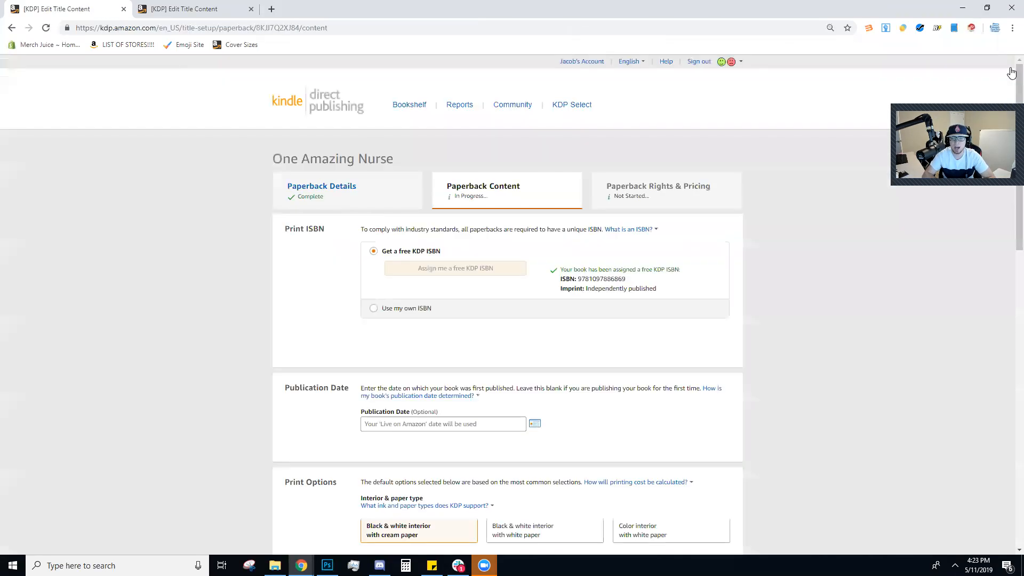
Choose to upload an existing print-ready cover and upload Sample For Video.pdf from the Desktop as the book cover
scroll(450, 256, down, 15)
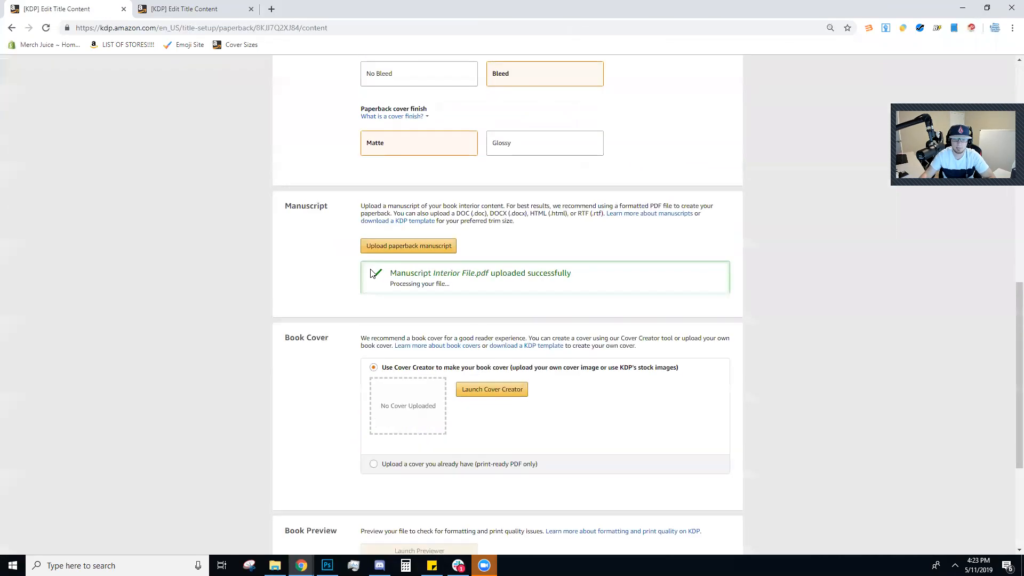
scroll(413, 163, up, 1)
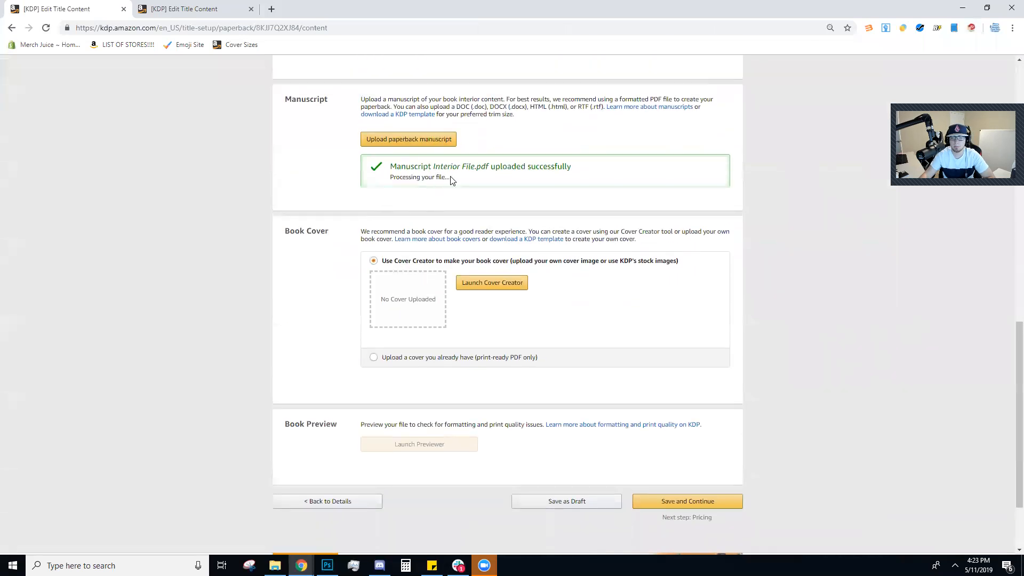
drag(452, 179, 371, 175)
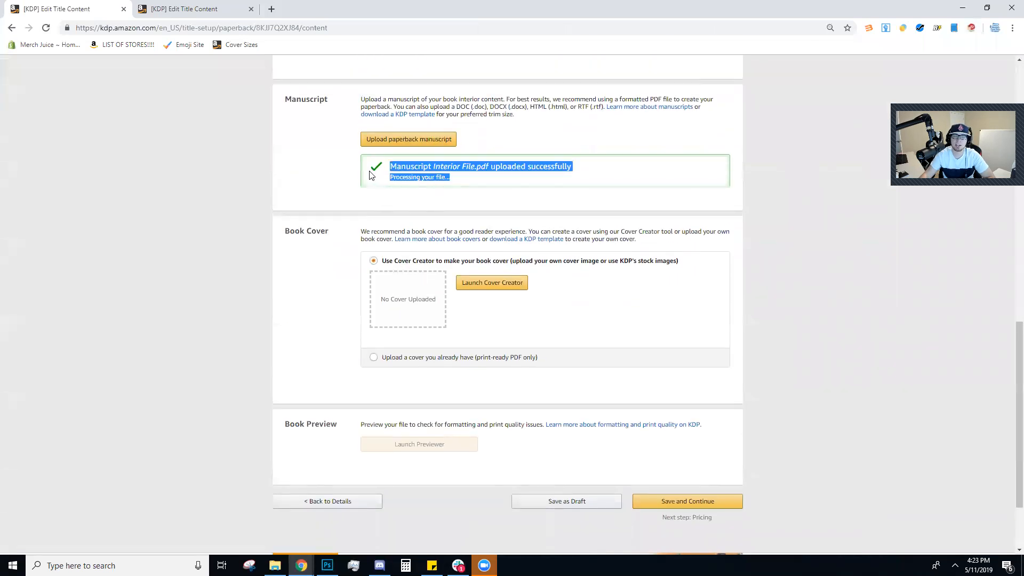
click(393, 364)
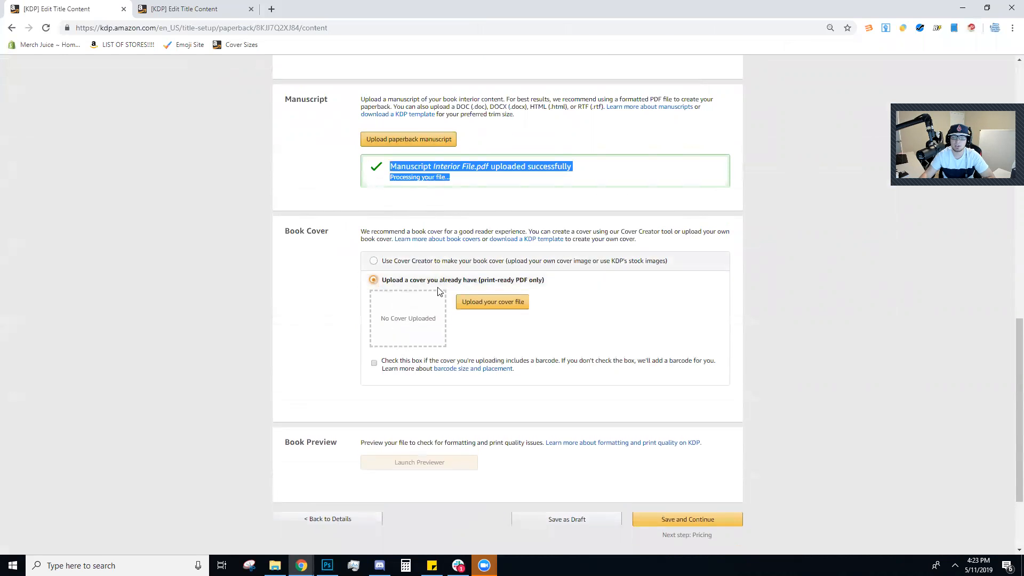
click(327, 565)
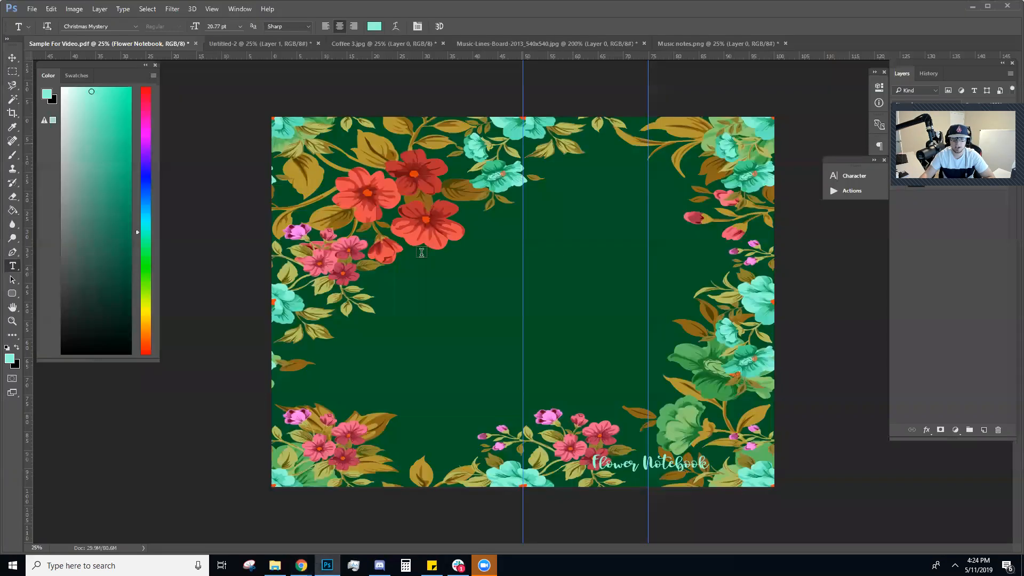
mouse_move(302, 565)
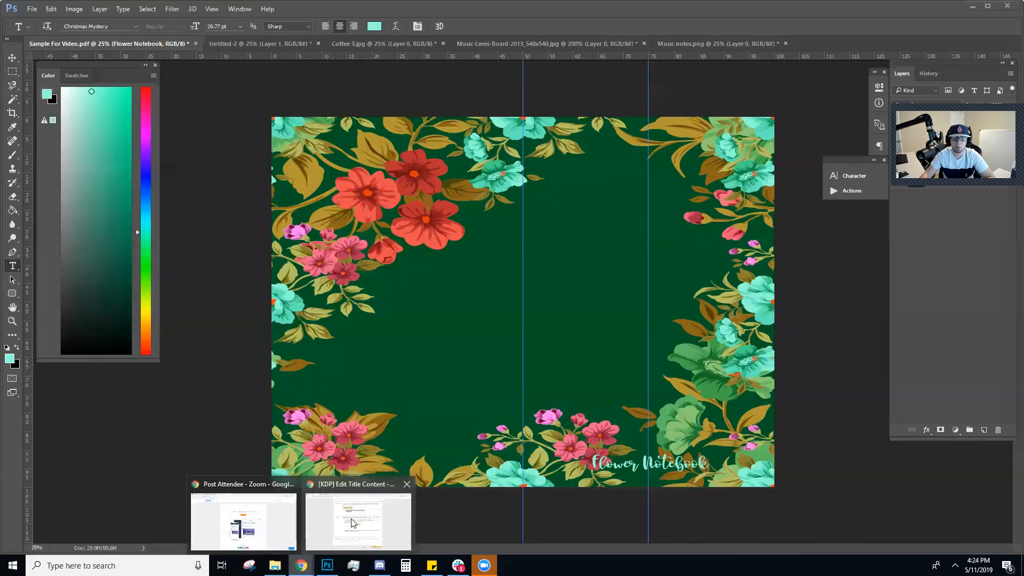
click(358, 525)
click(485, 302)
click(575, 96)
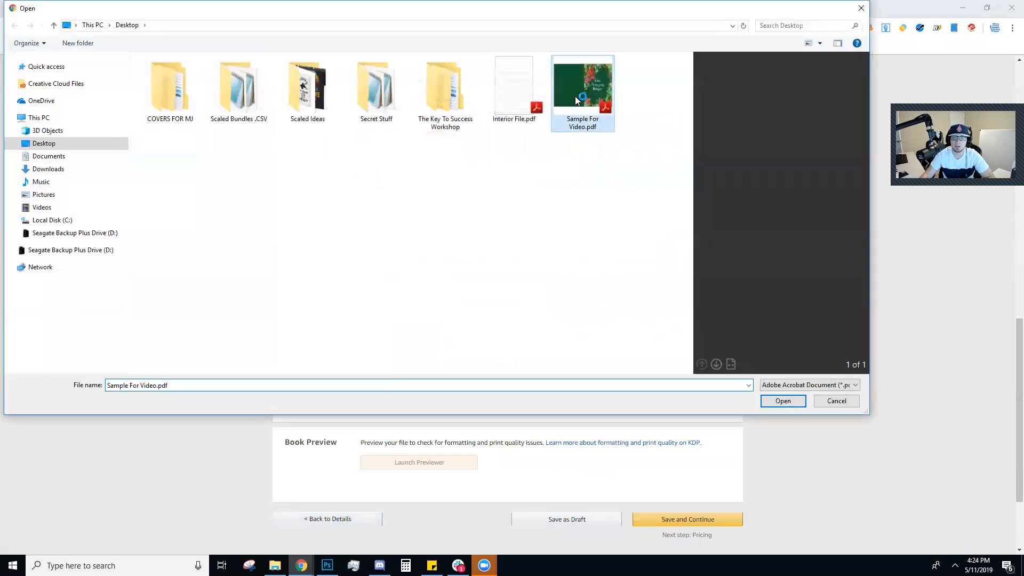
click(767, 400)
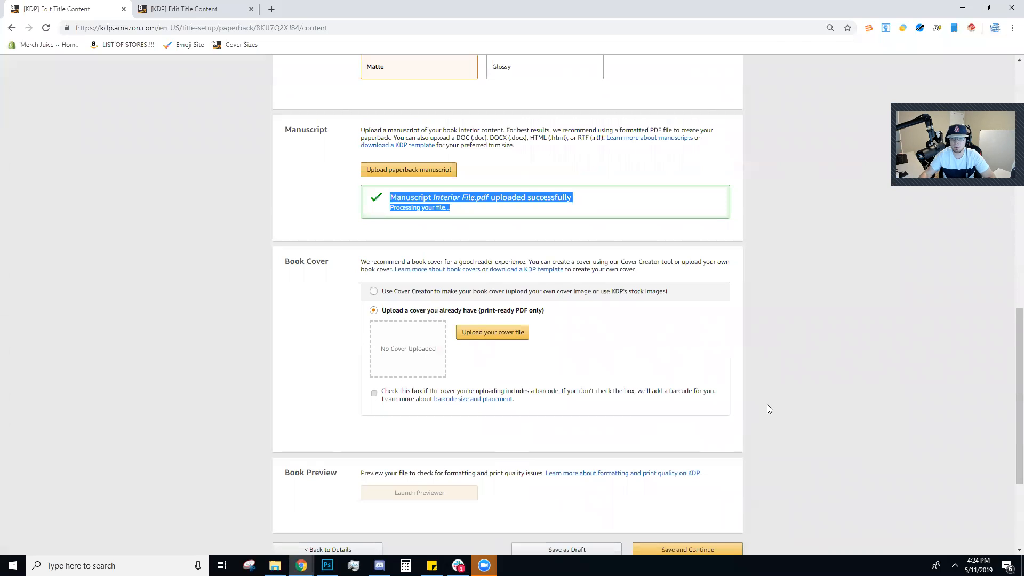
click(313, 308)
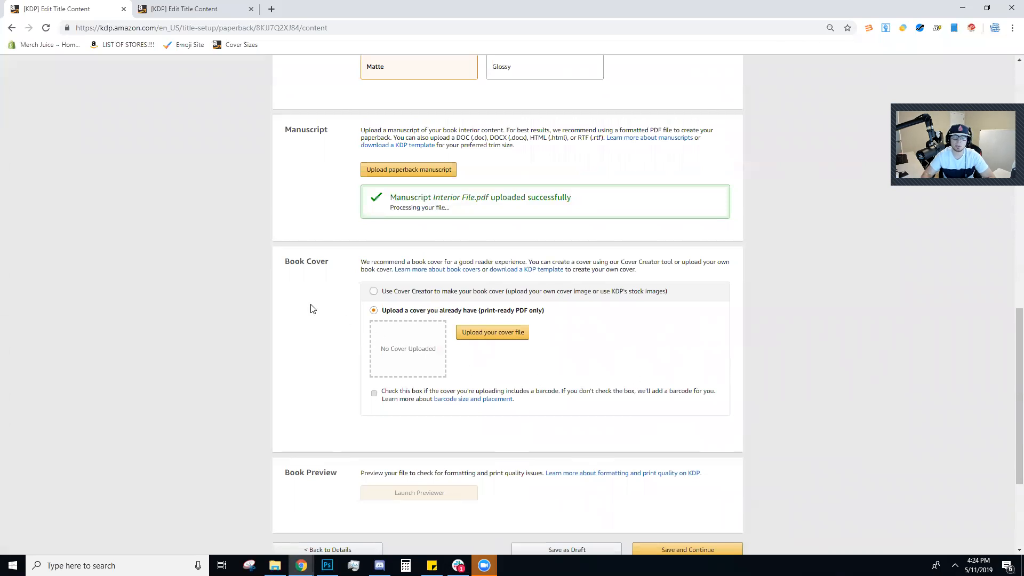
Check the processing status of the manuscript and cover, and compare it with the uploads of the other open KDP title
drag(545, 370, 484, 370)
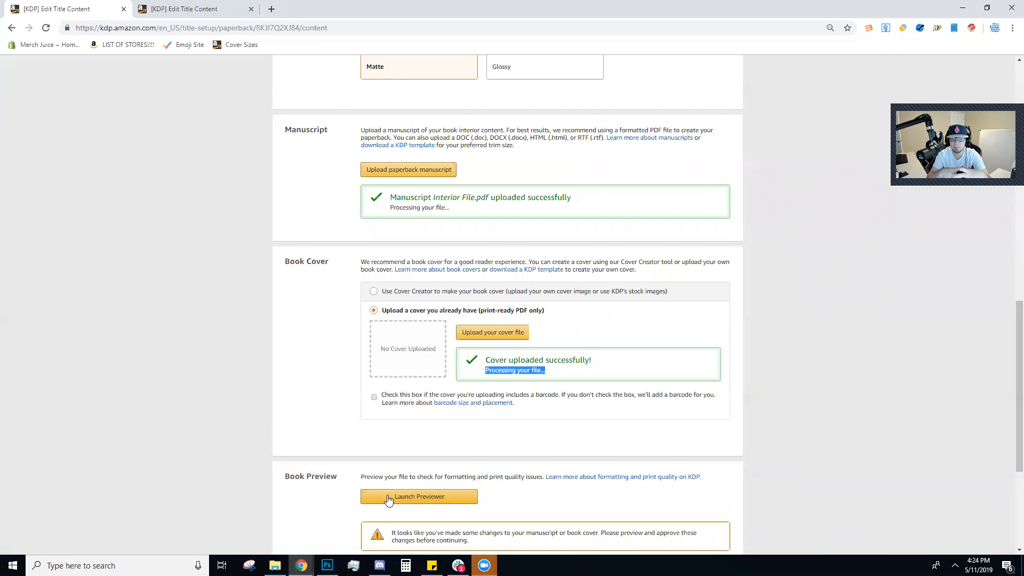
drag(362, 214, 457, 203)
click(455, 204)
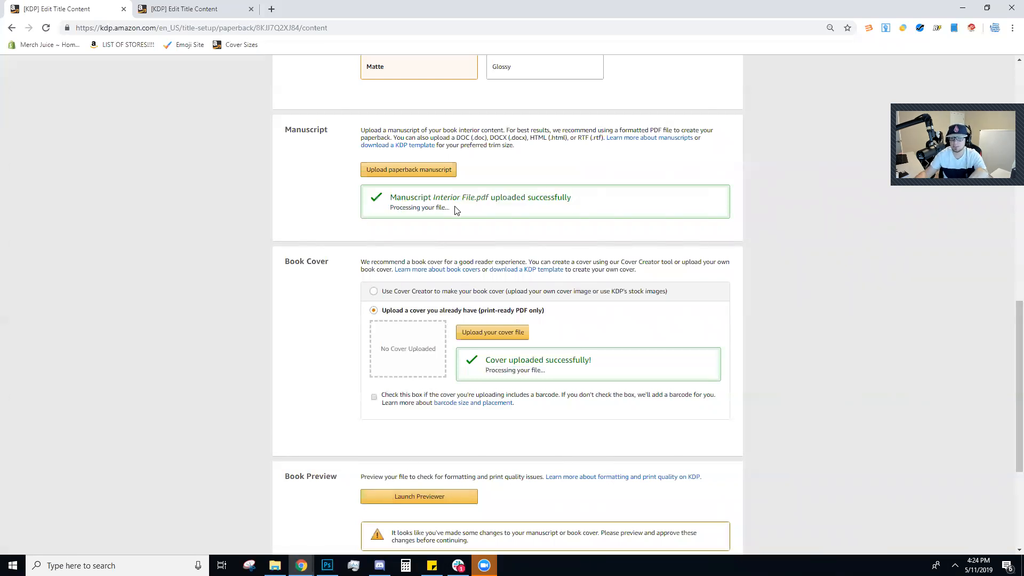
drag(454, 208, 377, 211)
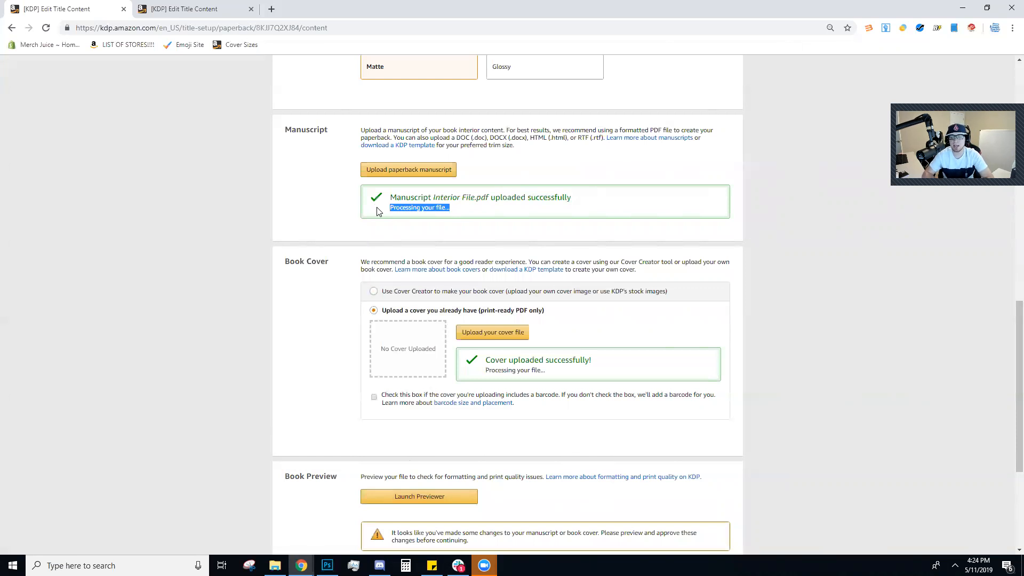
click(316, 193)
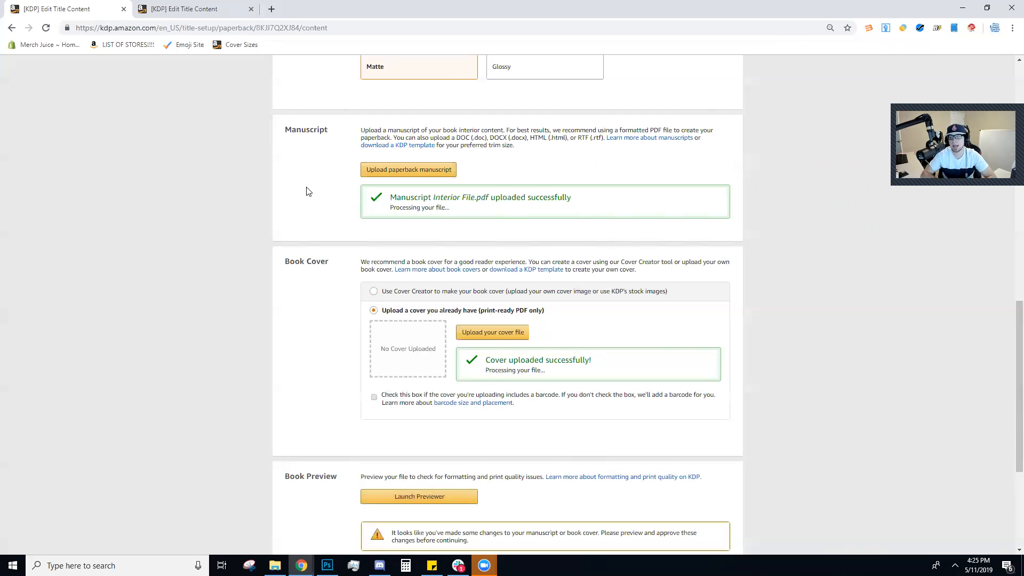
click(180, 9)
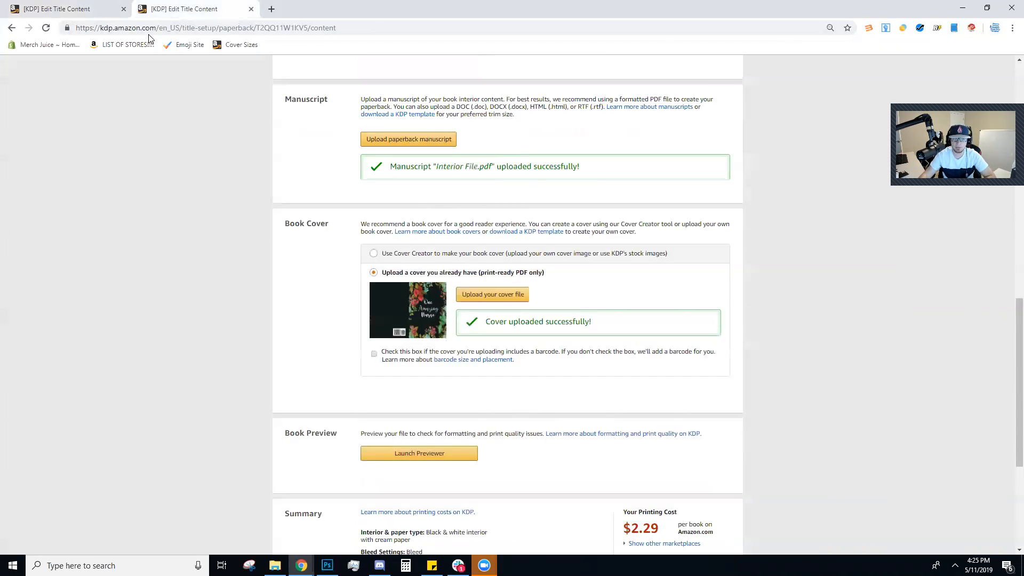
click(101, 9)
click(237, 9)
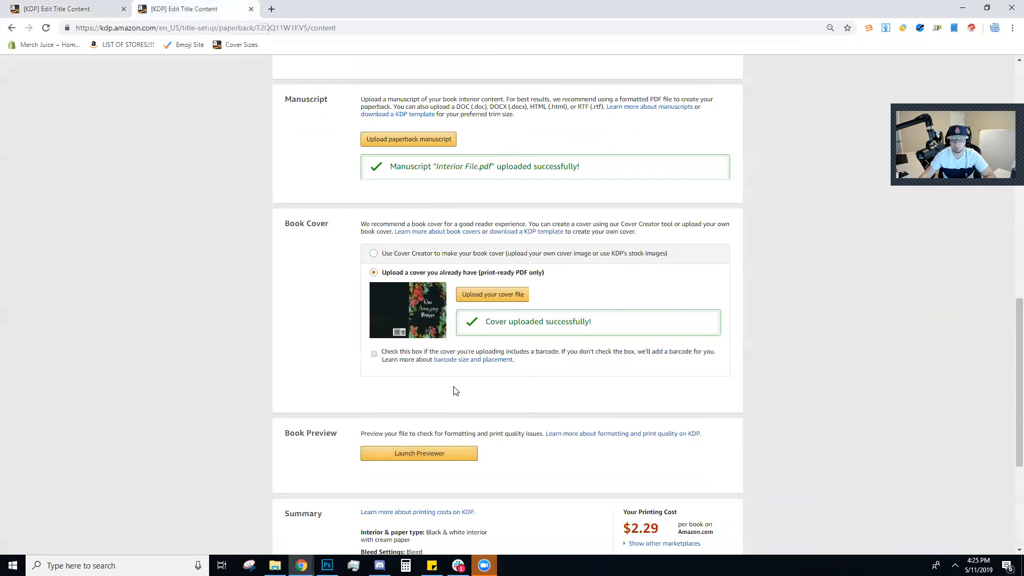
drag(495, 166, 569, 173)
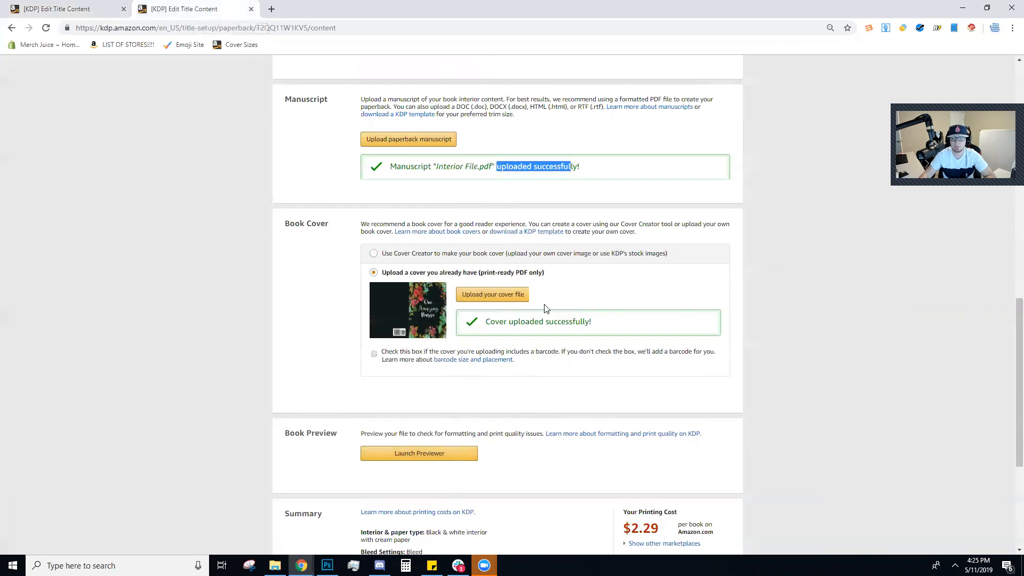
drag(545, 321, 592, 323)
click(92, 12)
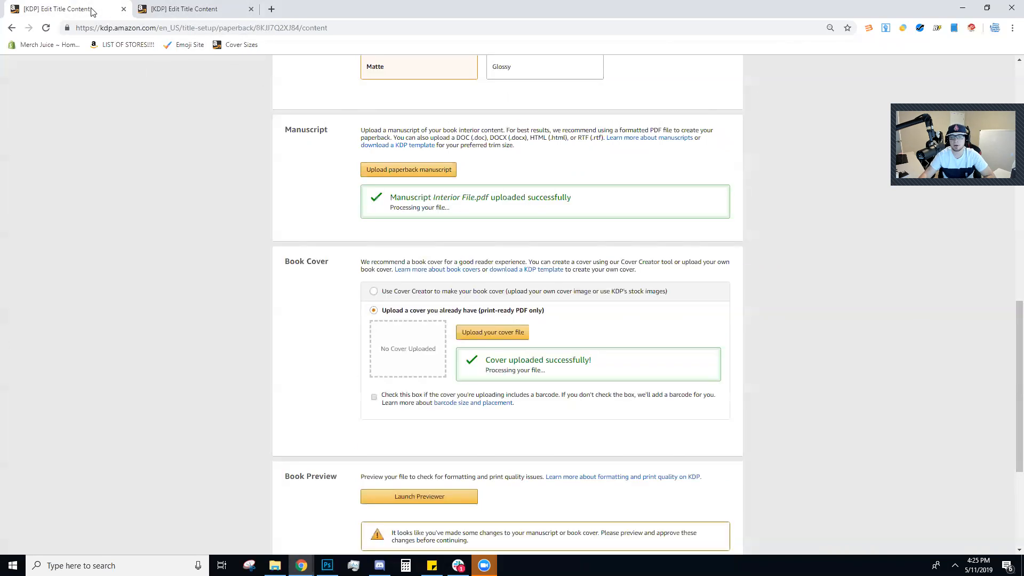
click(200, 15)
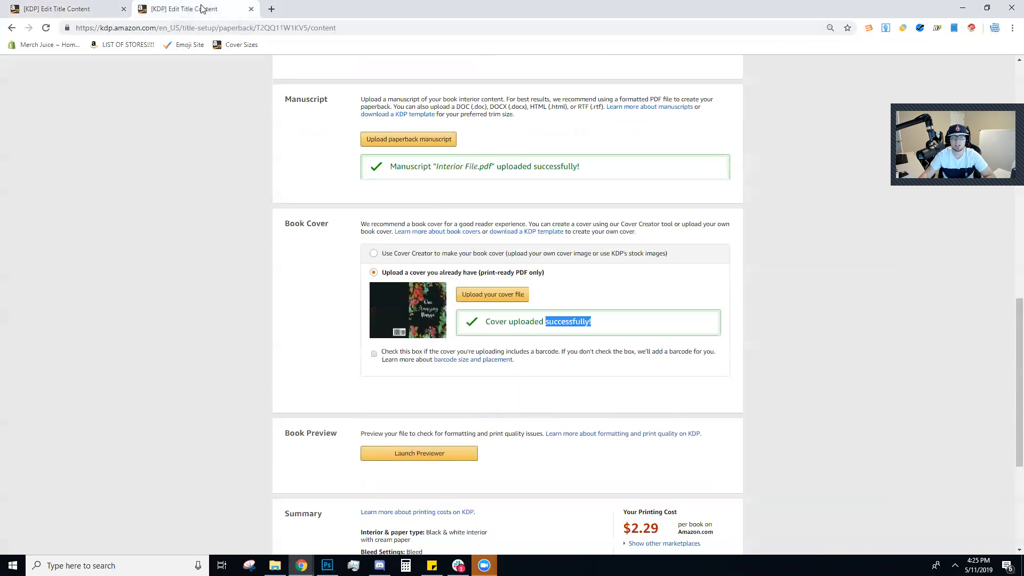
Close the mistakenly opened submission guidelines page and launch the print previewer for the already processed title
click(625, 432)
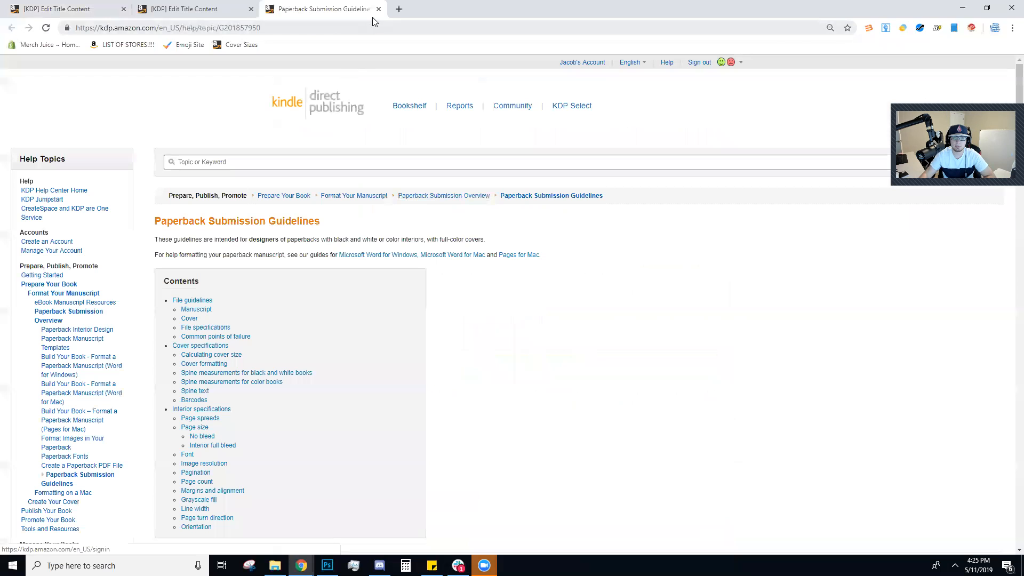
click(378, 9)
click(440, 299)
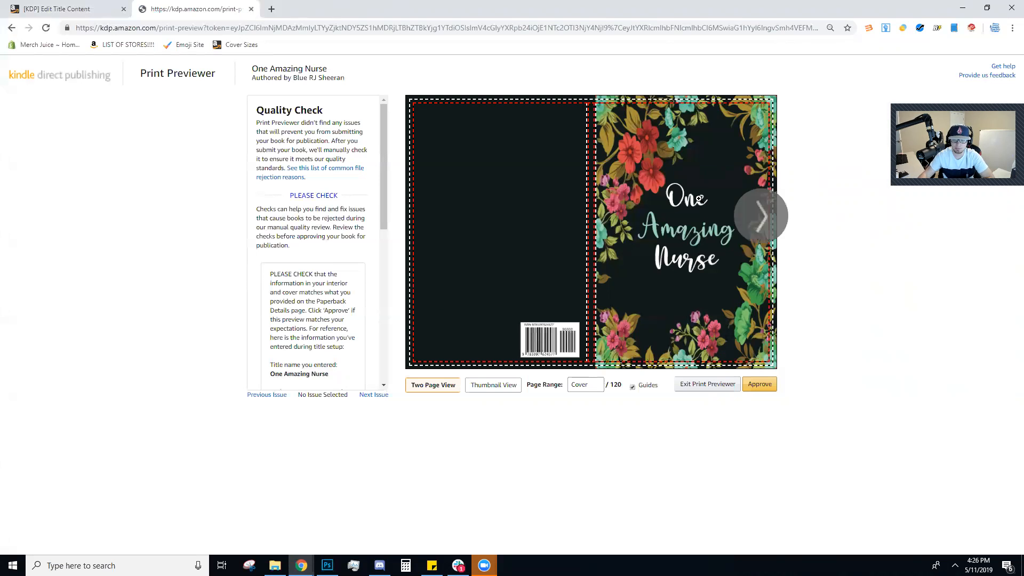
Page through the interior preview to pages 26-27, return to the cover, and examine its front and back
click(772, 222)
click(772, 223)
click(771, 223)
click(772, 223)
click(772, 223)
click(771, 223)
click(772, 223)
click(772, 223)
click(771, 223)
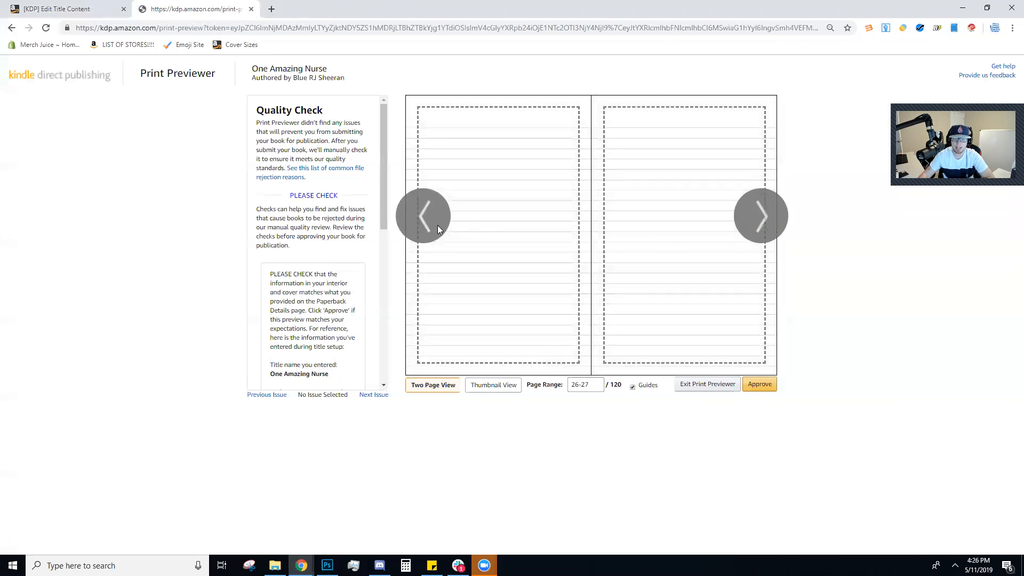
click(424, 216)
click(423, 215)
click(419, 214)
click(419, 214)
click(419, 214)
click(419, 214)
click(419, 214)
click(423, 215)
click(423, 215)
click(427, 216)
drag(674, 234, 548, 245)
click(548, 245)
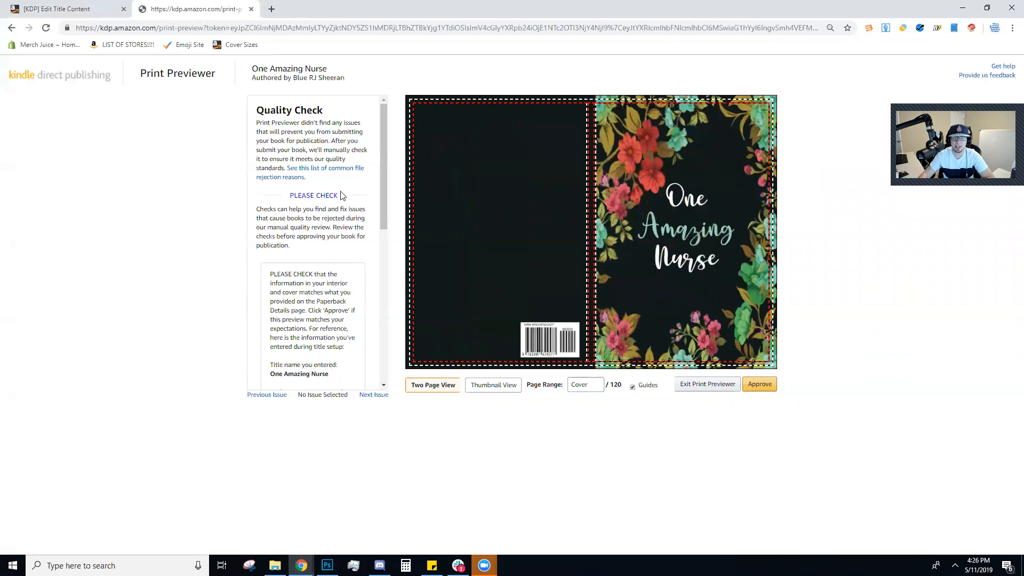
Read through the previewer's quality check notes, recheck the new title's manuscript processing status, and return to the previewer
scroll(320, 216, down, 1)
scroll(305, 213, down, 4)
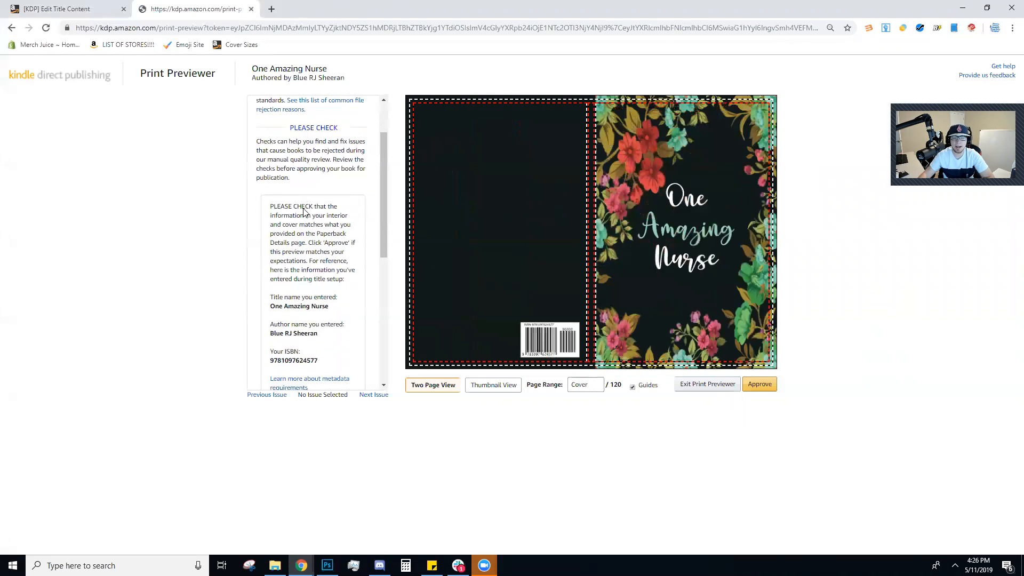
scroll(304, 214, down, 1)
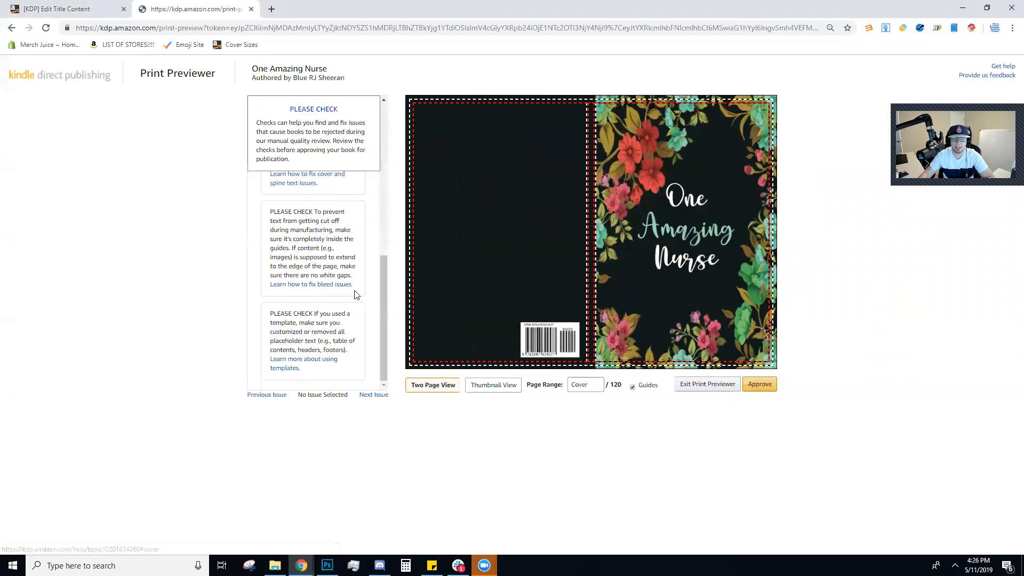
click(73, 8)
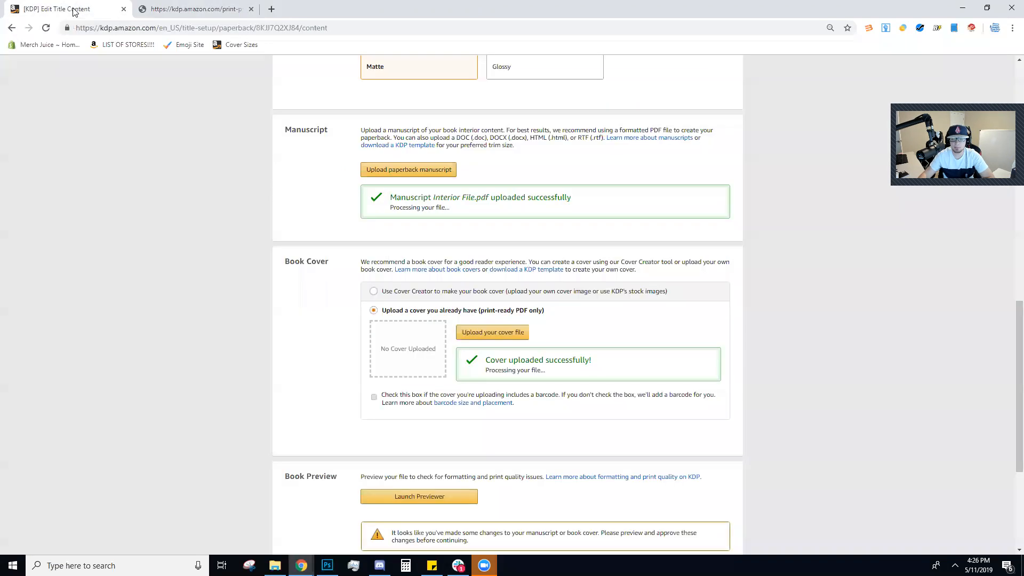
drag(453, 209, 390, 209)
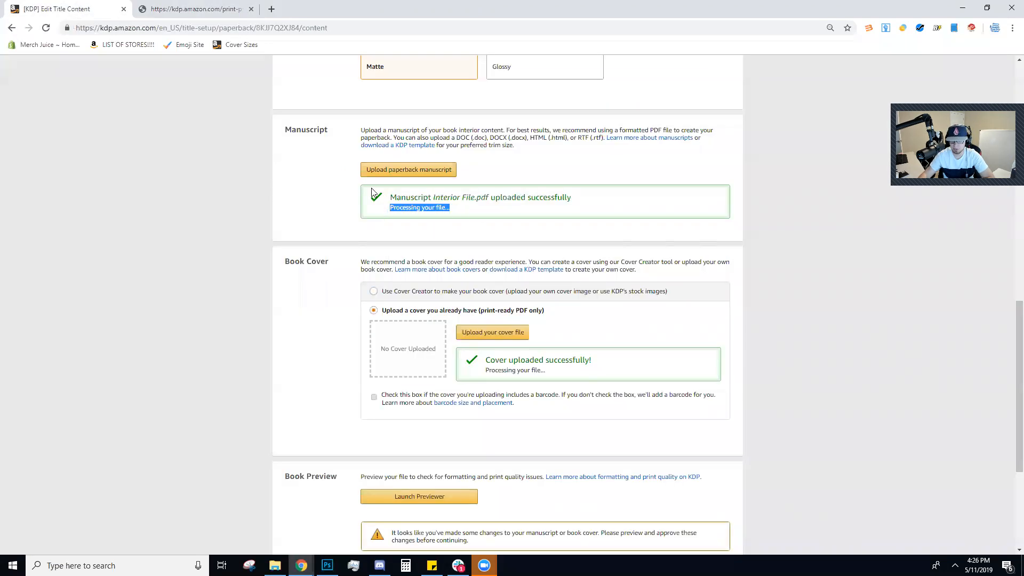
click(199, 16)
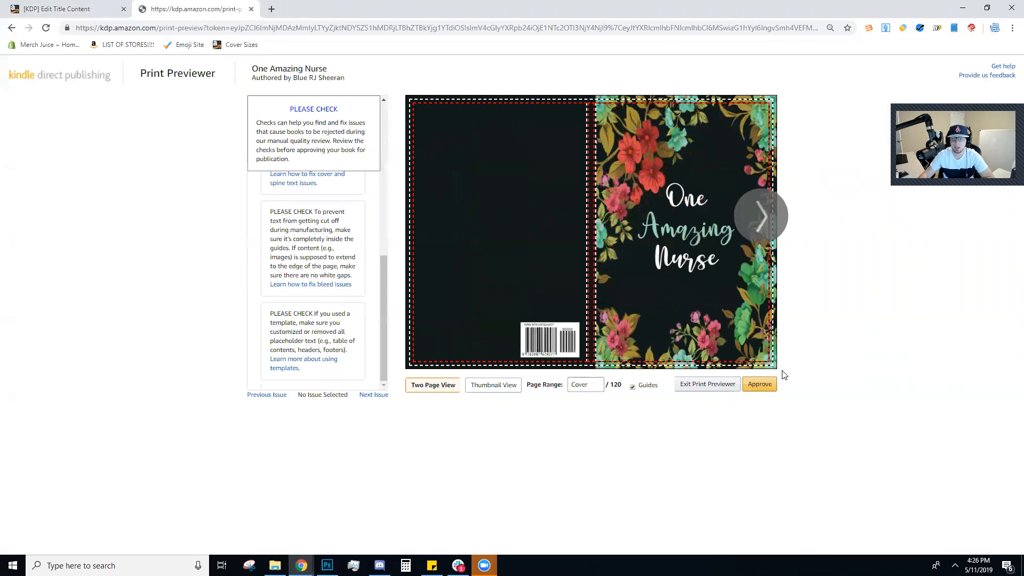
Approve the previewed print proof and continue from the paperback content page to the rights and pricing page
click(769, 388)
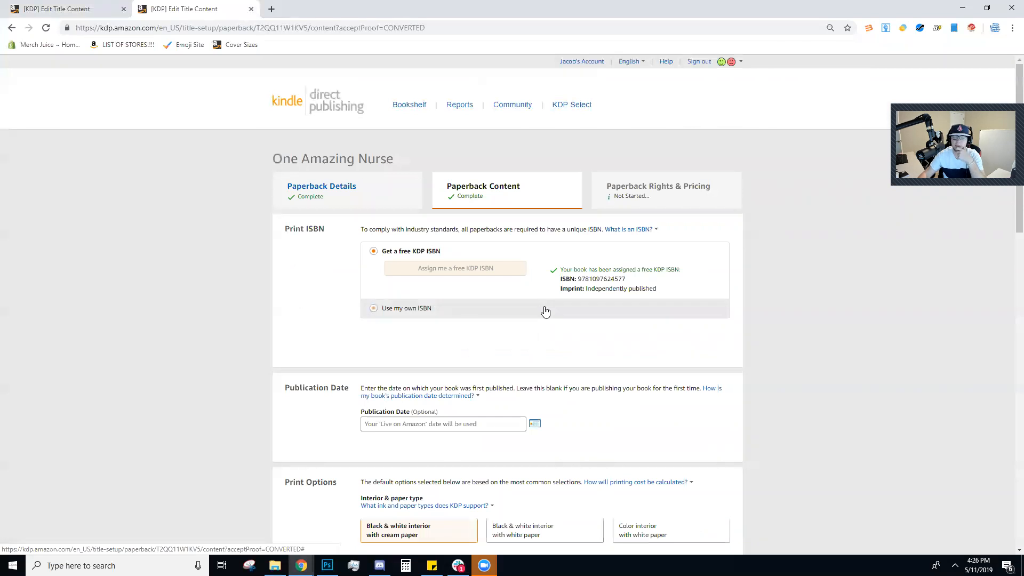
scroll(545, 312, down, 10)
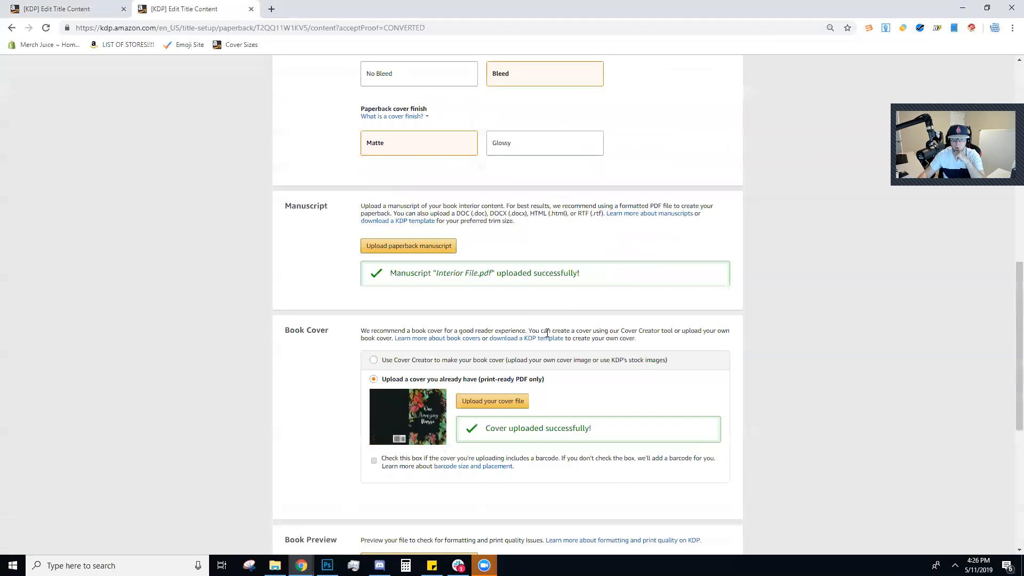
scroll(546, 333, down, 6)
click(701, 408)
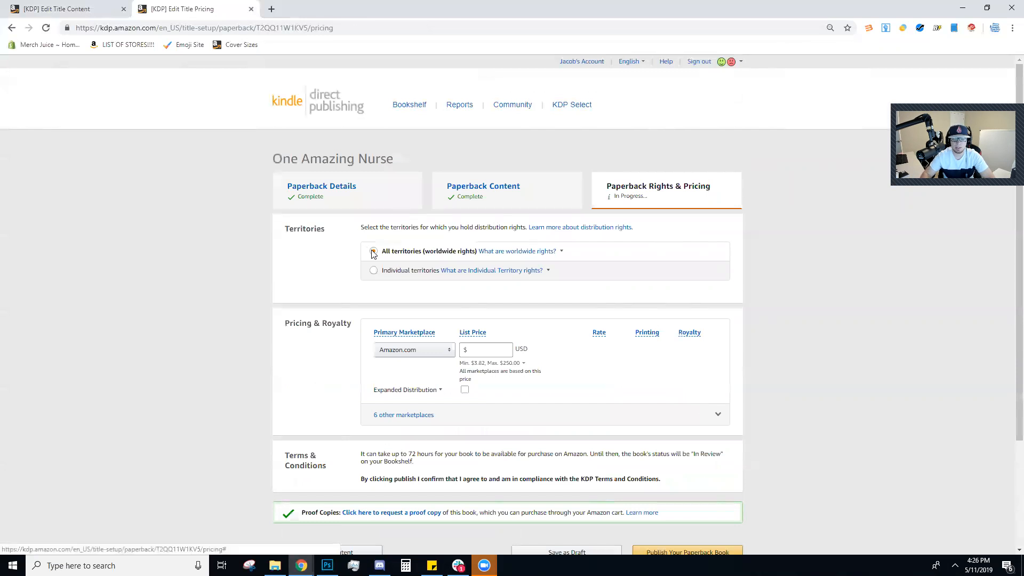
Check the individual territories option, keep all territories (worldwide rights), and set the Amazon.com list price to 6.99 USD
click(373, 271)
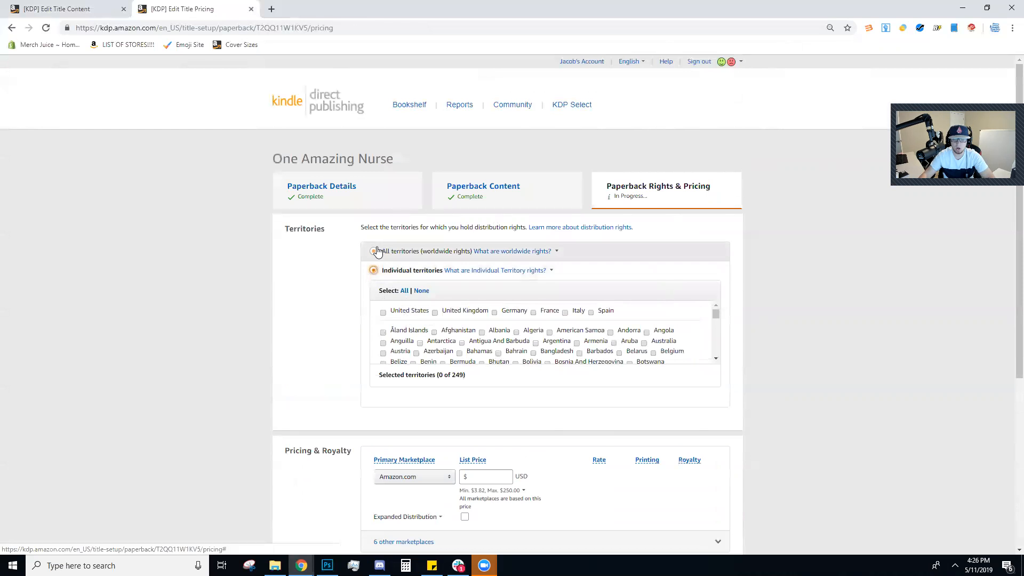
click(374, 250)
scroll(354, 286, down, 2)
click(376, 283)
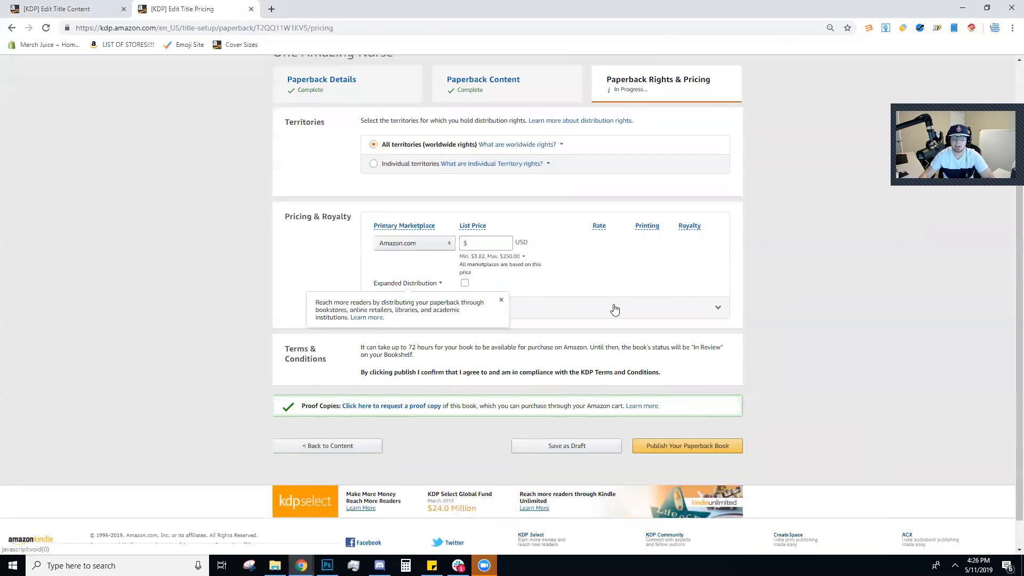
click(489, 243)
text(6.99)
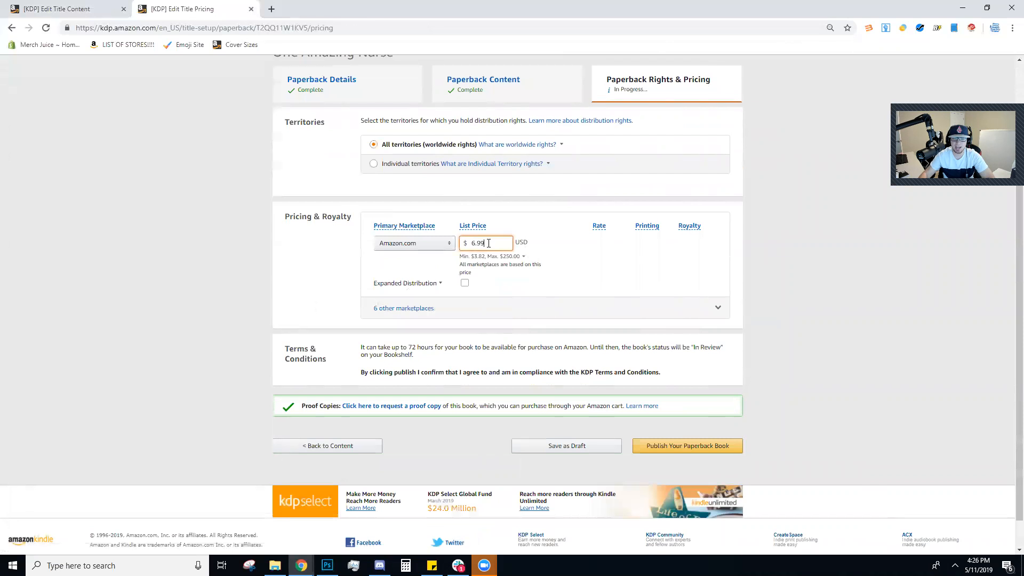
click(230, 172)
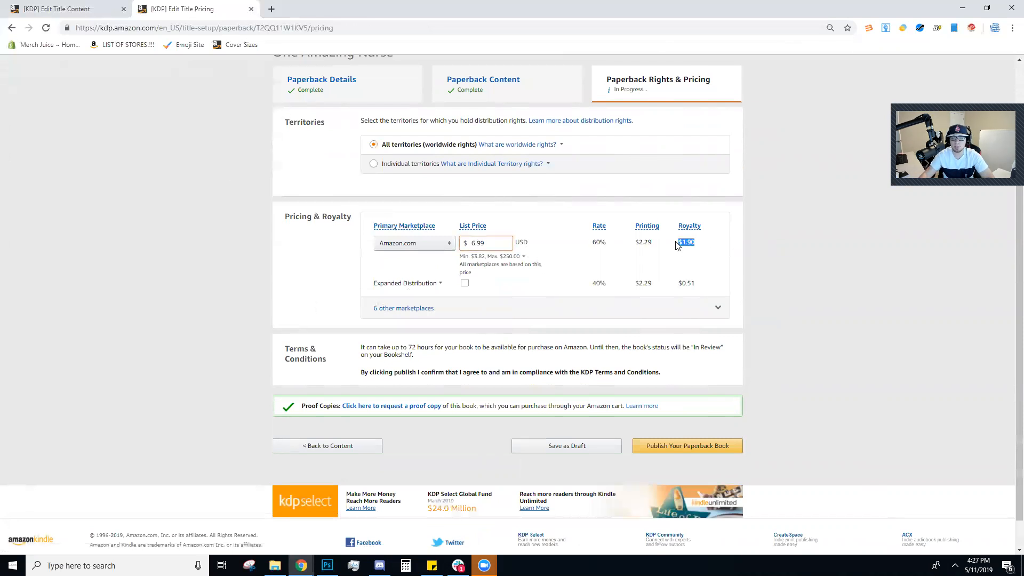
Expand the other marketplaces and examine their converted list prices and royalties
click(783, 242)
click(462, 305)
scroll(492, 298, down, 2)
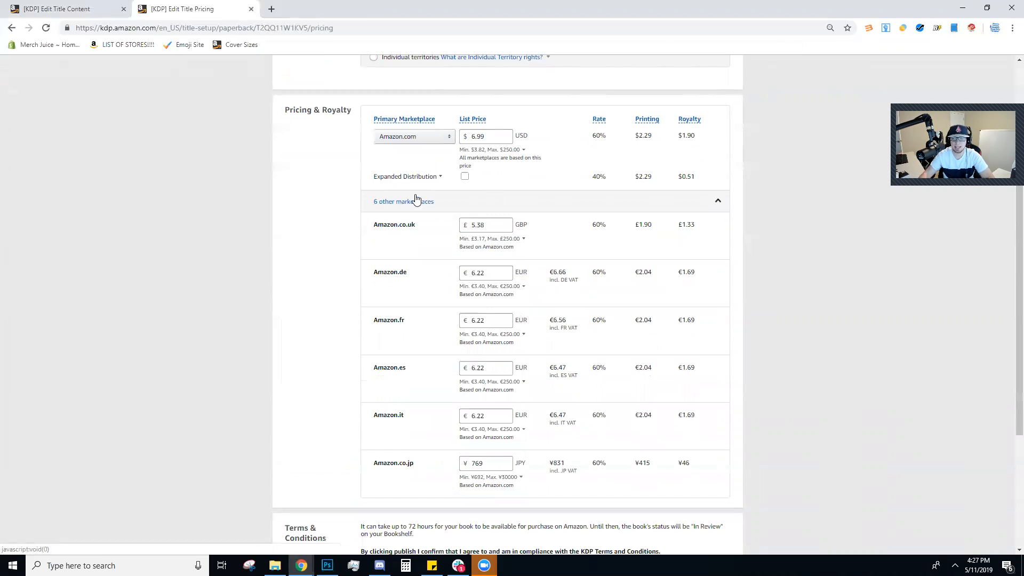
Enable Expanded Distribution for the paperback, and check its royalty and description against the Amazon.com list price
mouse_move(435, 178)
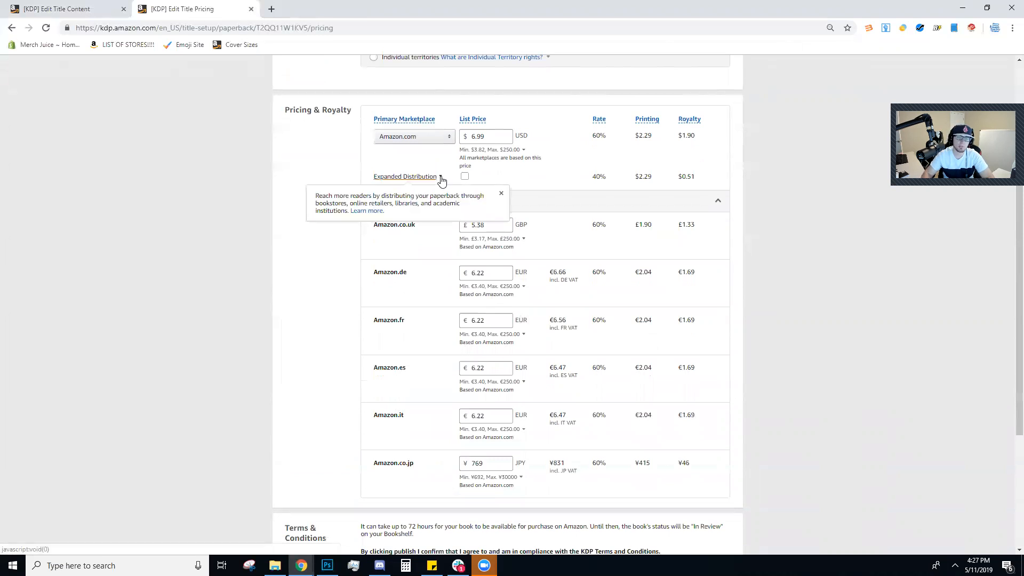
click(464, 177)
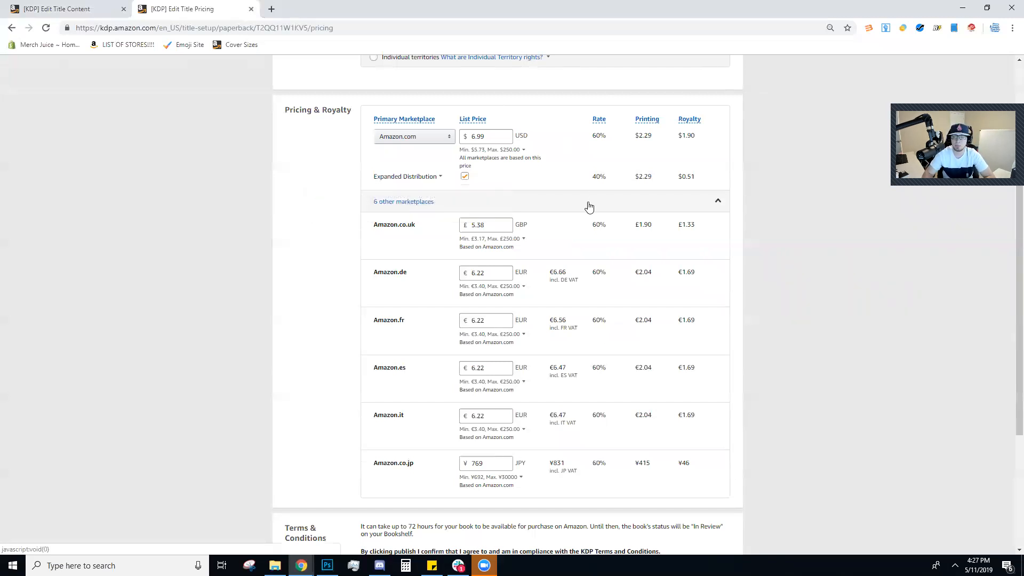
drag(694, 177, 681, 178)
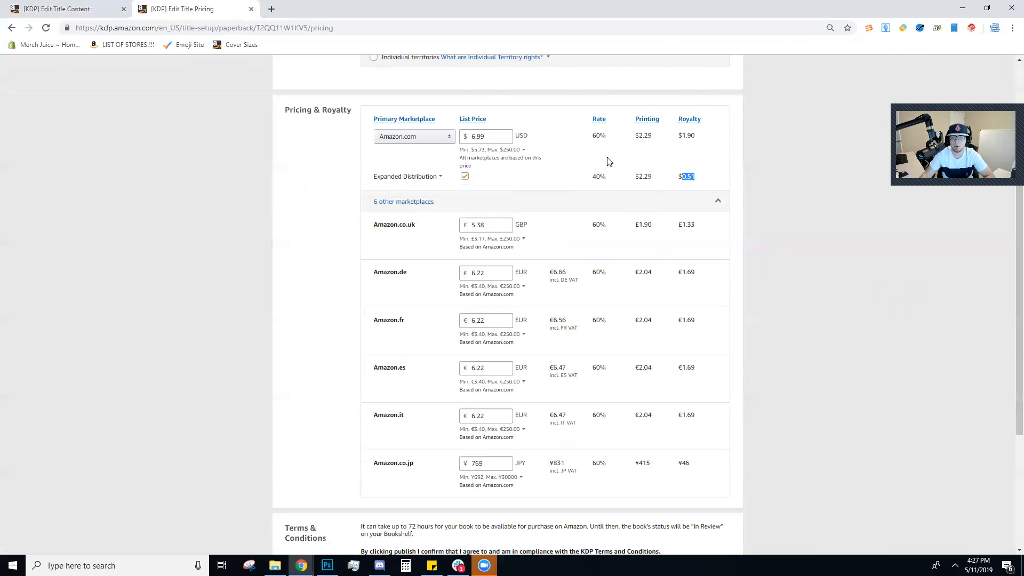
double_click(474, 137)
click(333, 159)
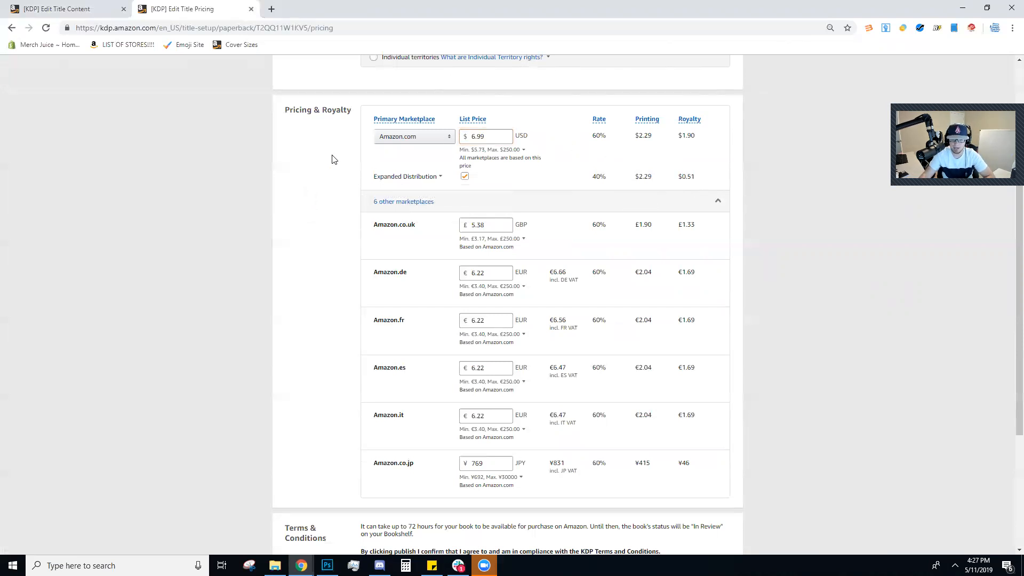
click(420, 176)
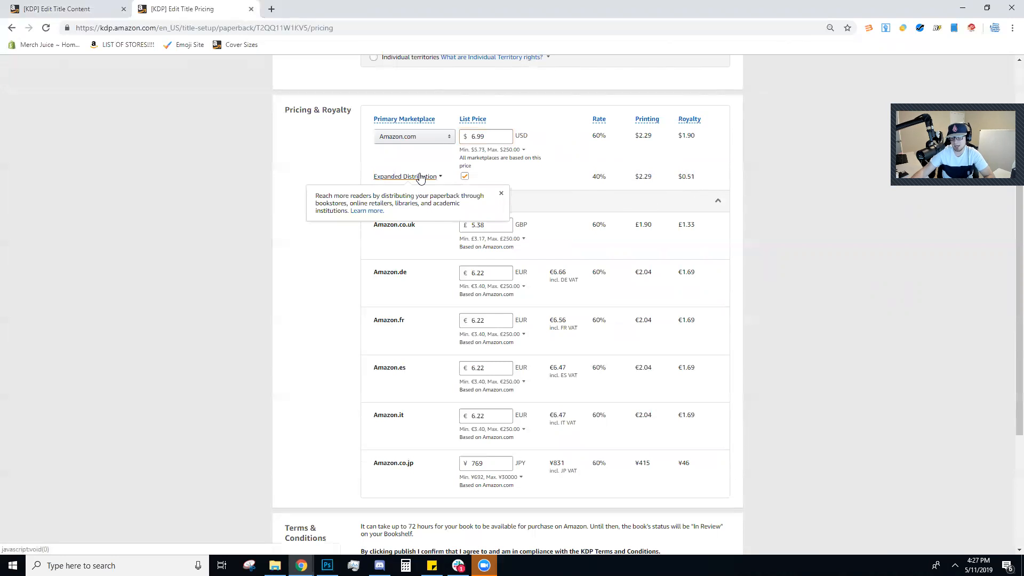
click(321, 177)
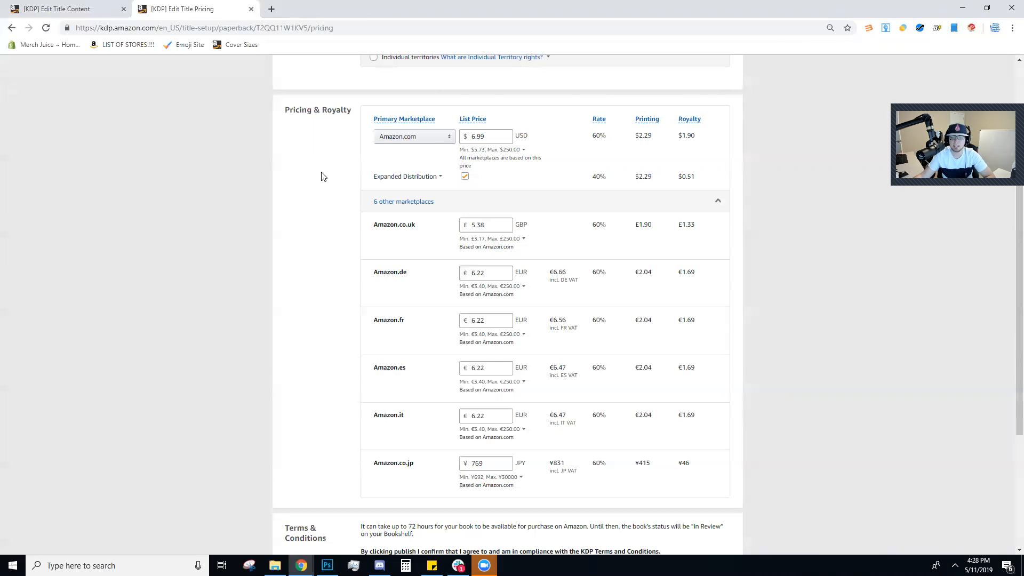
Review the marketplace prices, the terms and conditions, and the proof copy and publishing options
scroll(260, 187, down, 4)
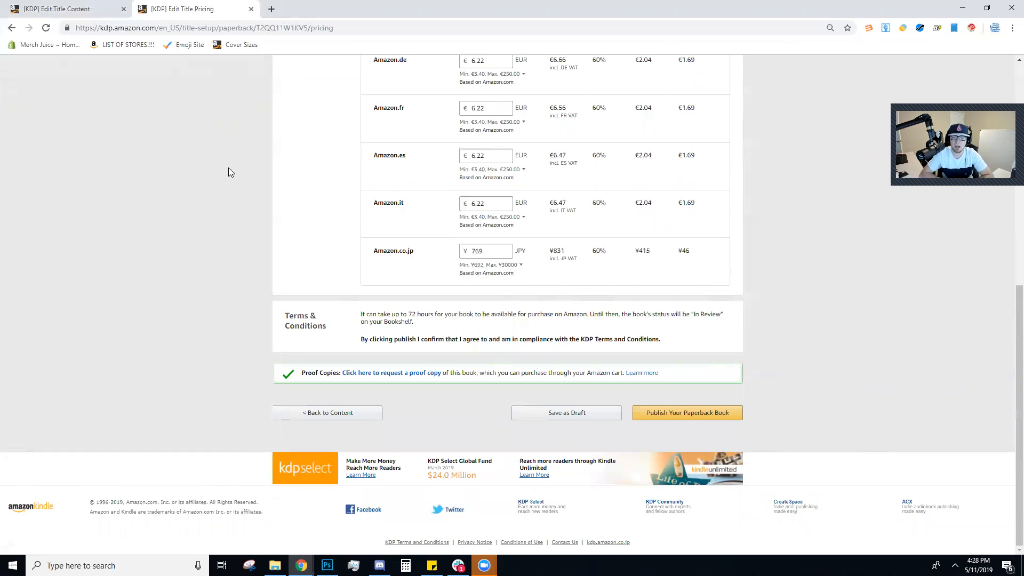
scroll(479, 52, up, 3)
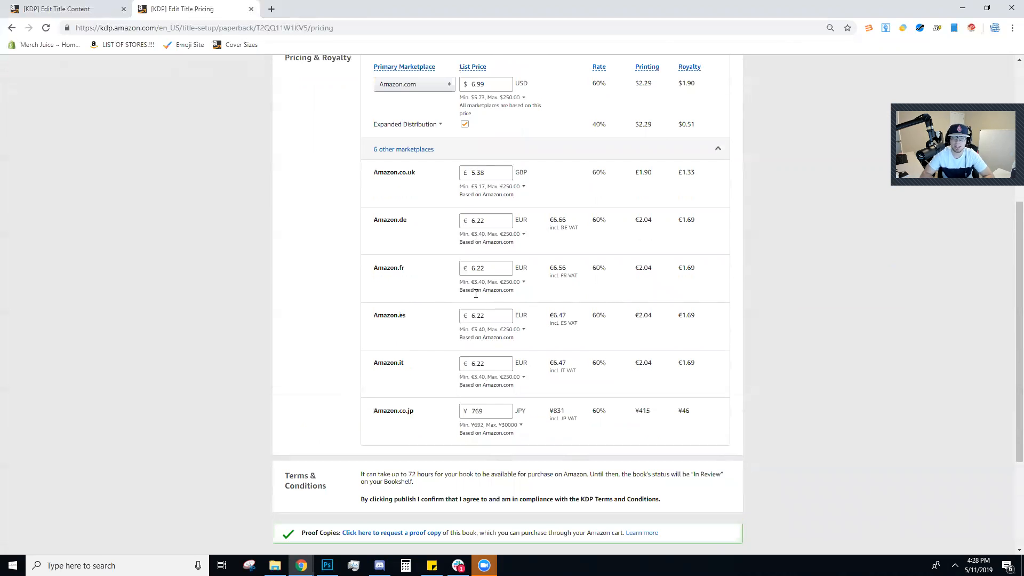
scroll(481, 275, down, 3)
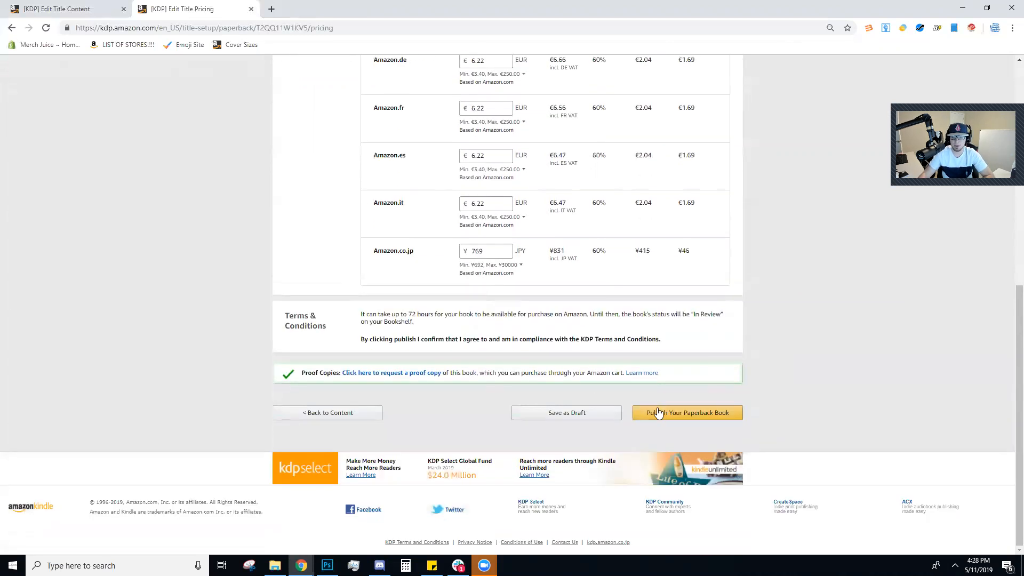